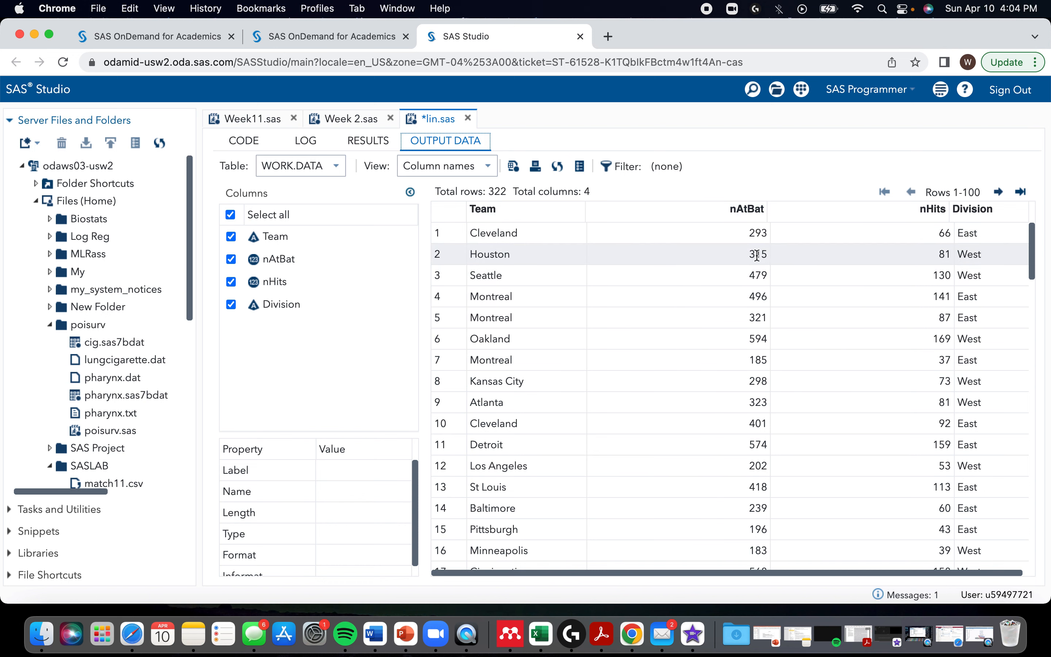
# Step: Add a proc means step for data=data, ended with run;, below the existing data step
pyautogui.click(257, 148)
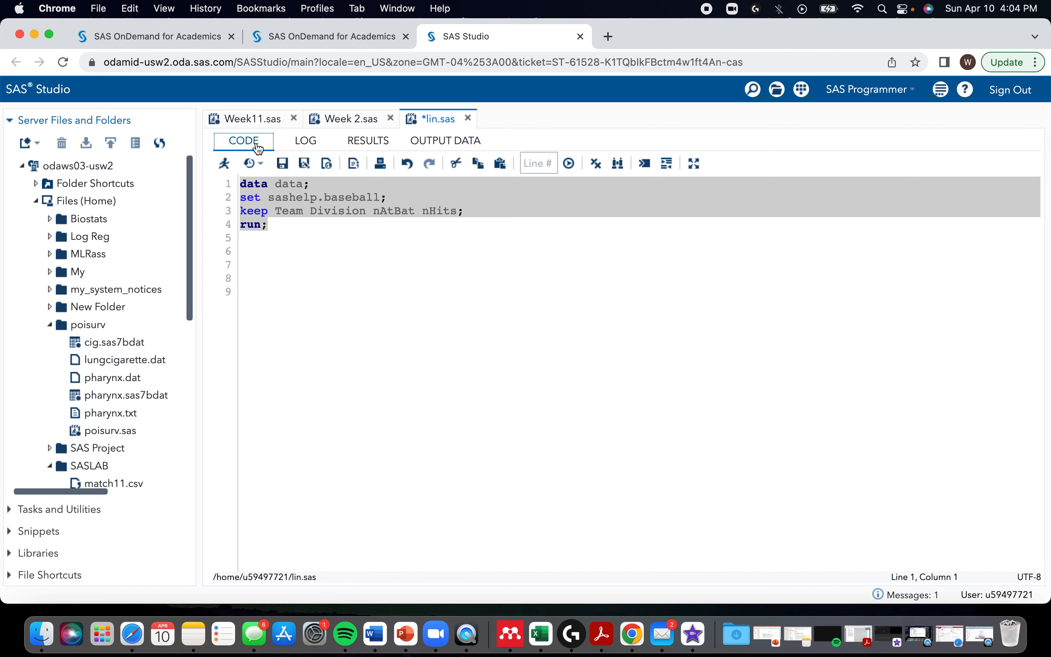
pyautogui.click(288, 227)
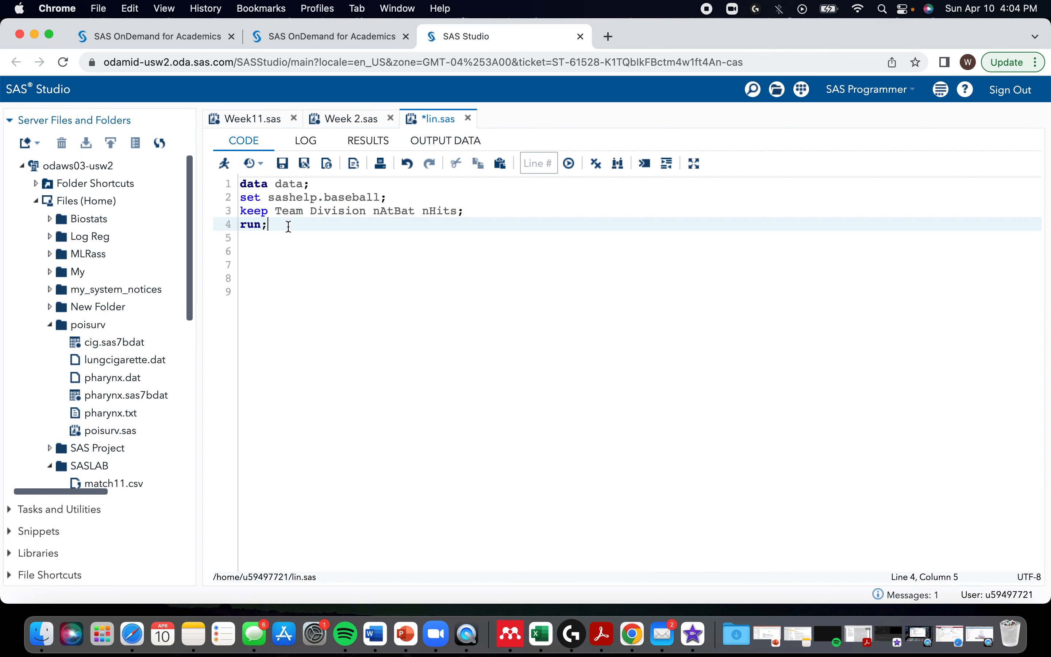
pyautogui.press('Return')
pyautogui.press('Return')
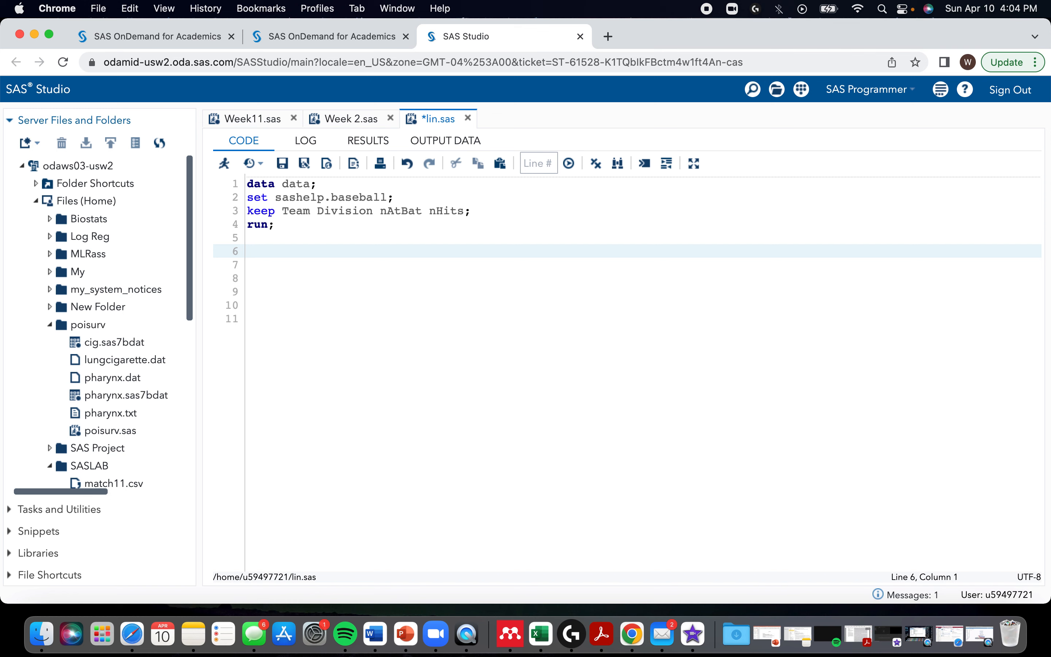
pyautogui.write('proc means')
pyautogui.press('Return')
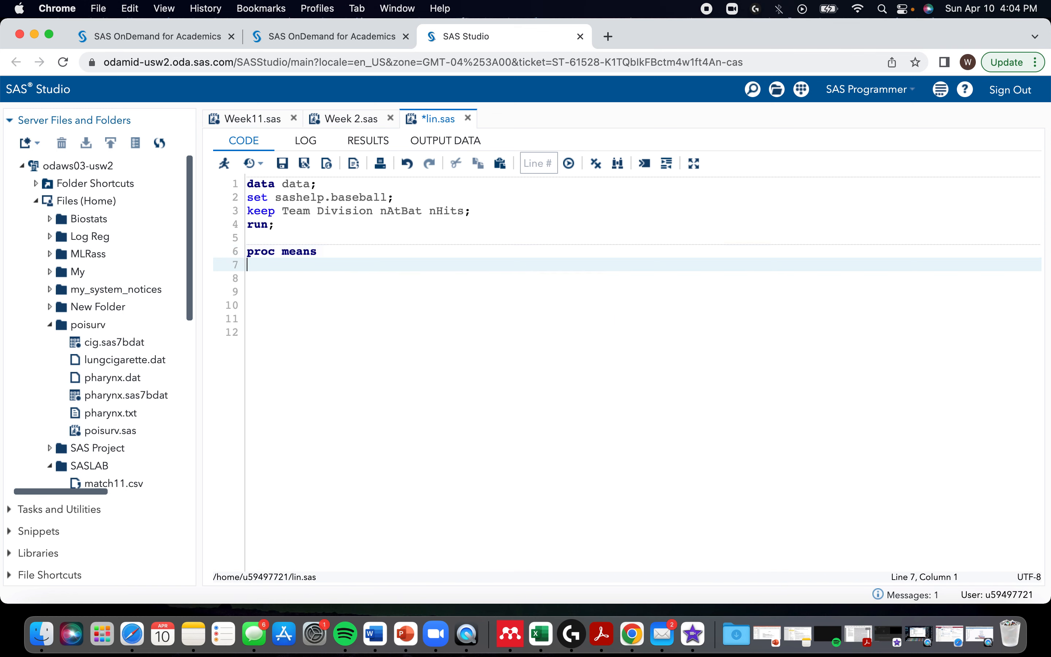
pyautogui.write('data=data')
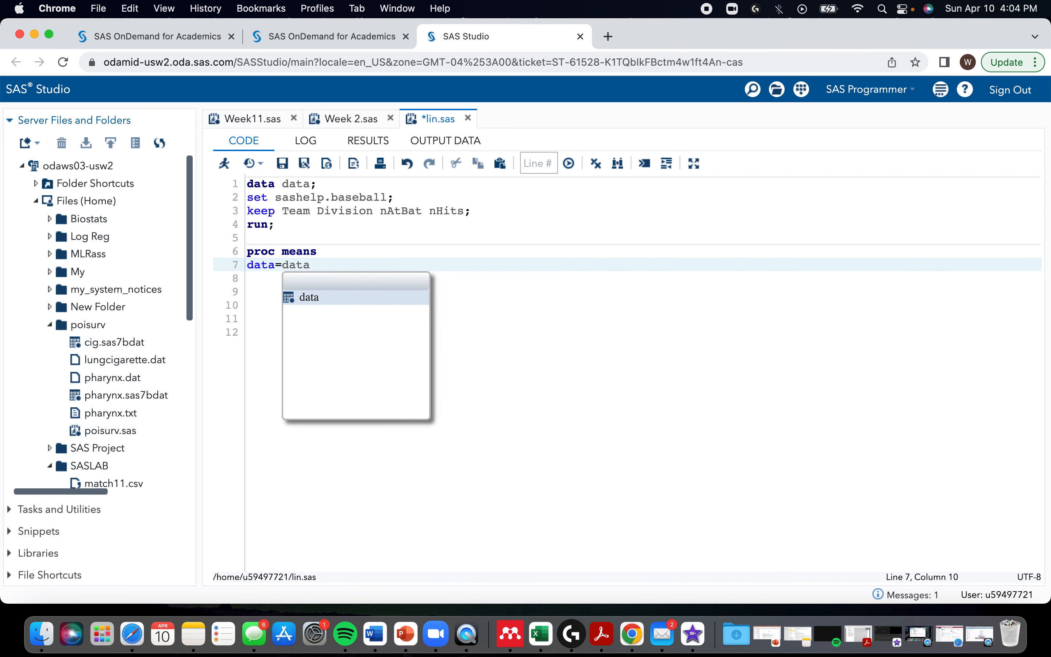
pyautogui.write(';')
pyautogui.press('Return')
pyautogui.write('run;')
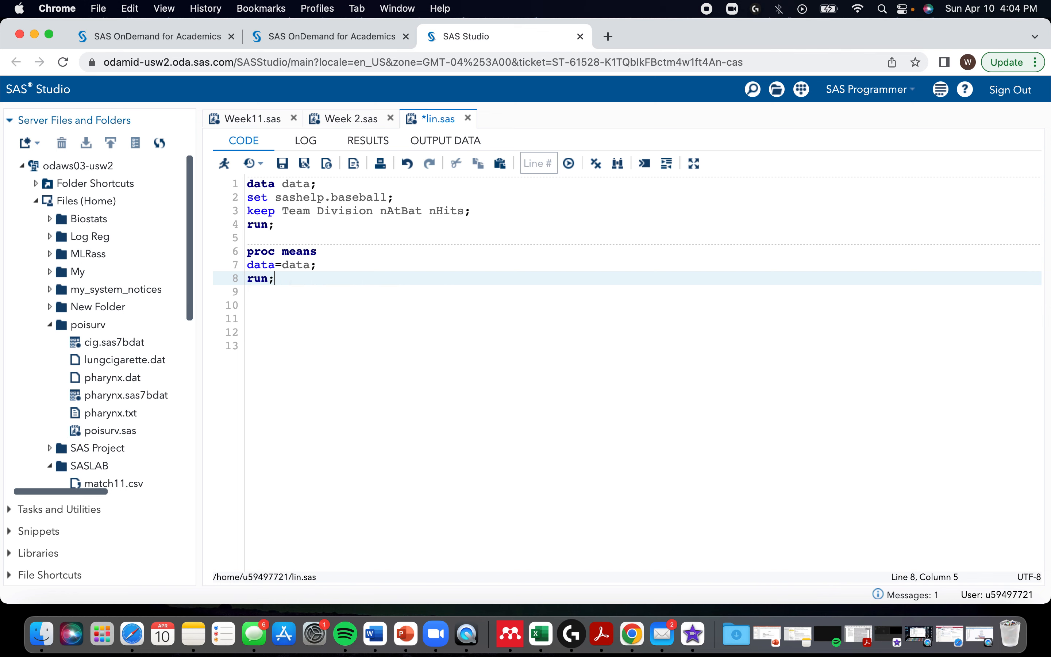
# Step: Run only the proc means step and examine the summary statistics for nAtBat and nHits
pyautogui.moveTo(280, 279); pyautogui.dragTo(239, 256)
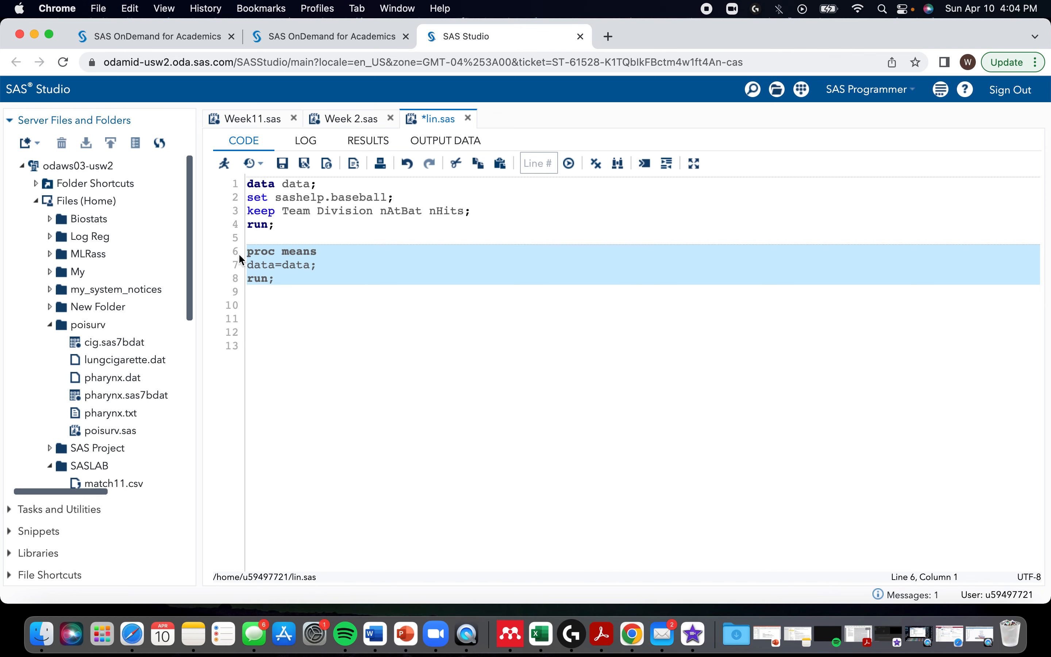
pyautogui.press('F3')
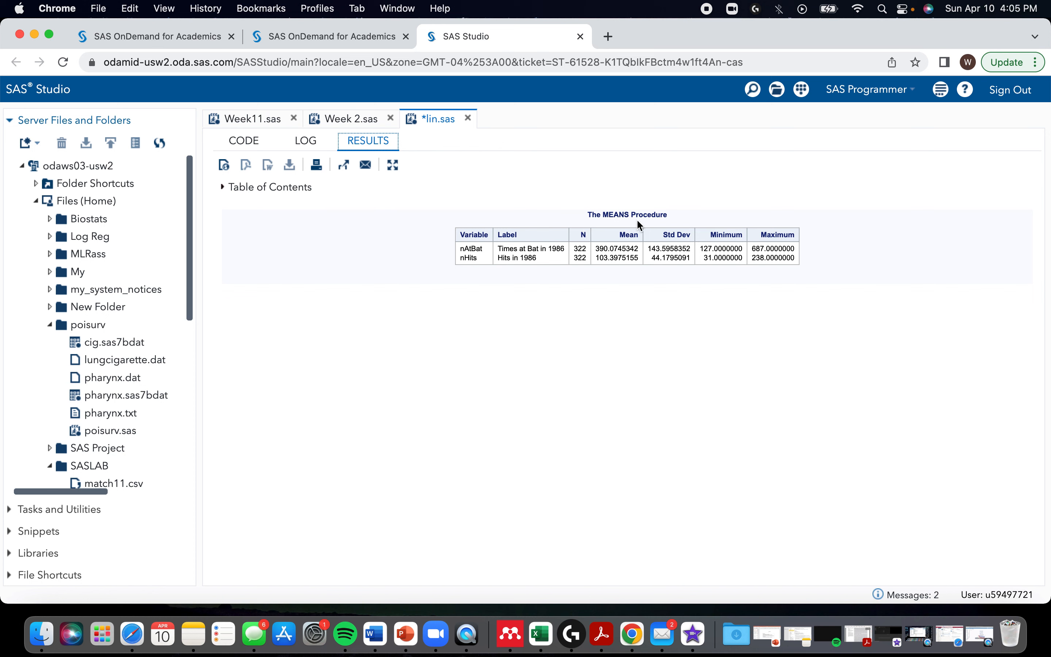
pyautogui.moveTo(600, 246); pyautogui.dragTo(605, 244)
pyautogui.click(602, 249)
# Step: Add the nmiss option to the proc means statement and run that step to check for missing values
pyautogui.click(241, 141)
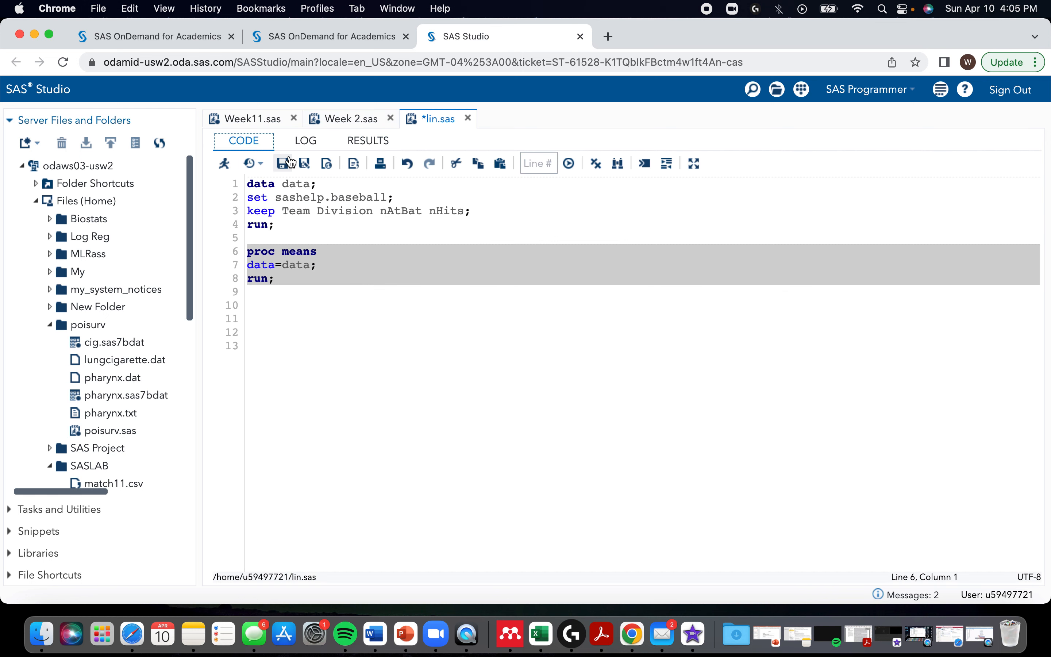
pyautogui.click(311, 265)
pyautogui.write('nmiss')
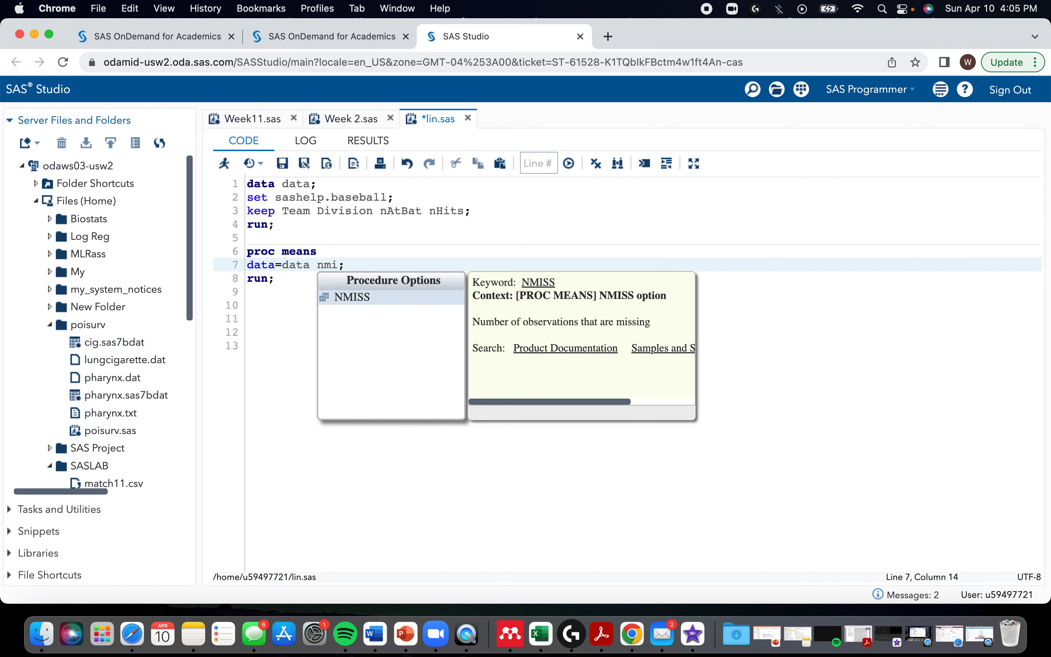
pyautogui.moveTo(278, 280); pyautogui.dragTo(248, 255)
pyautogui.press('F3')
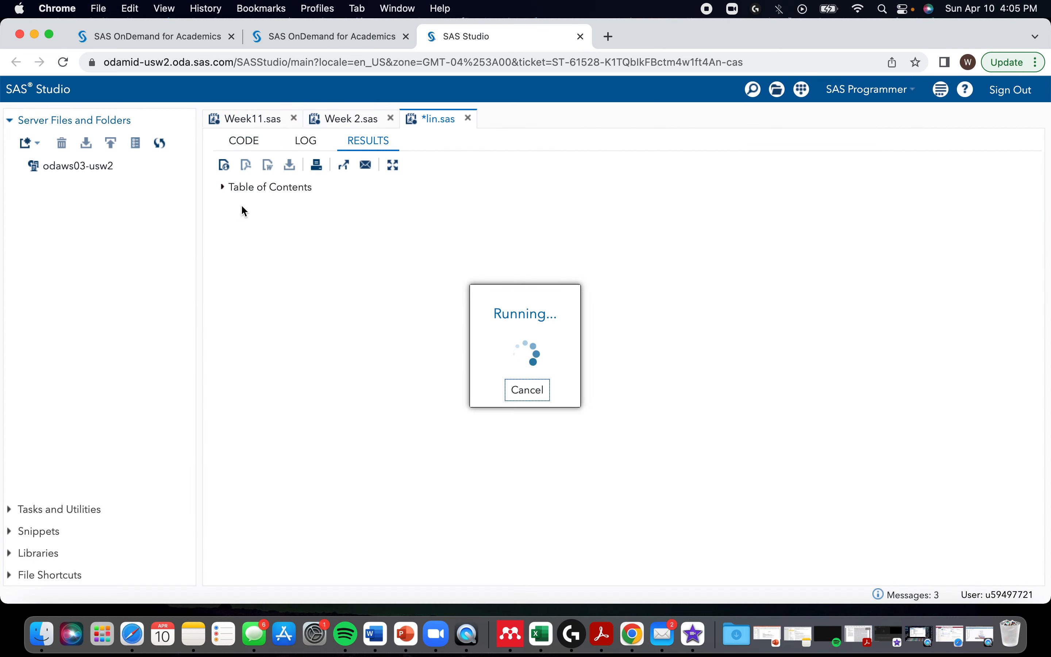
# Step: Replace nmiss with the invalid option "/ asdf" in proc means, run the step and read the log's list of valid options
pyautogui.click(237, 143)
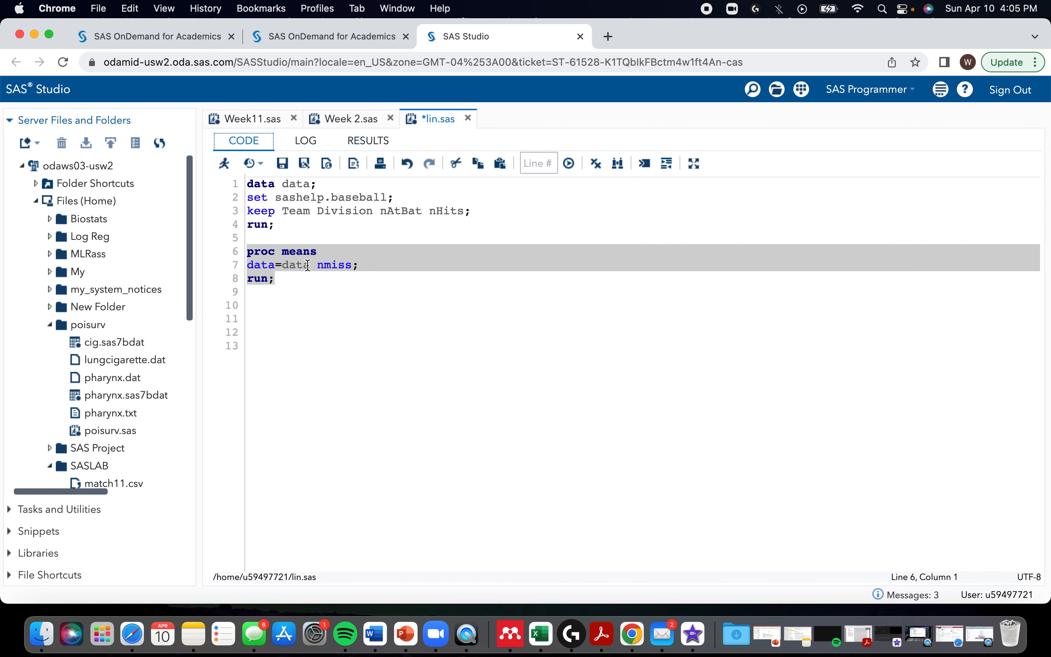
pyautogui.click(302, 287)
pyautogui.moveTo(353, 267); pyautogui.dragTo(320, 268)
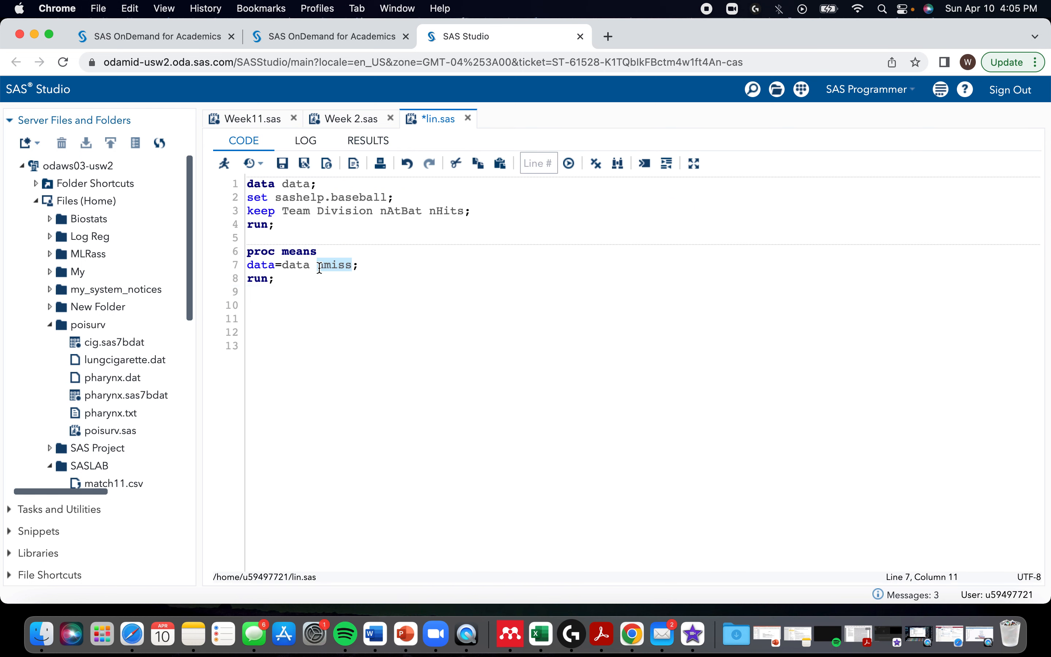
pyautogui.press('BackSpace')
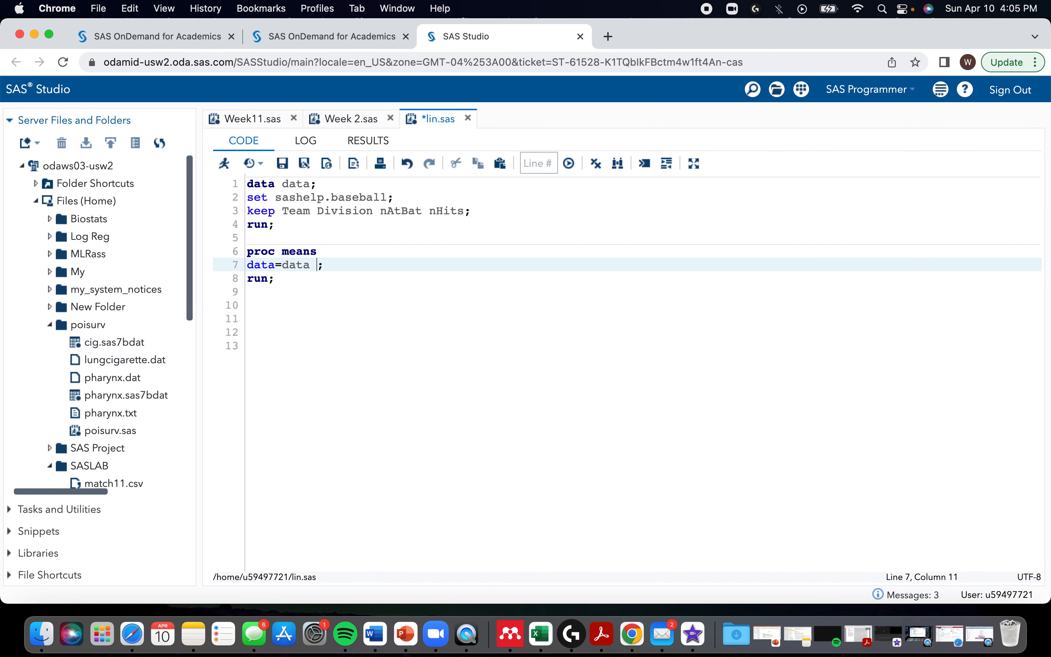
pyautogui.write('/ ')
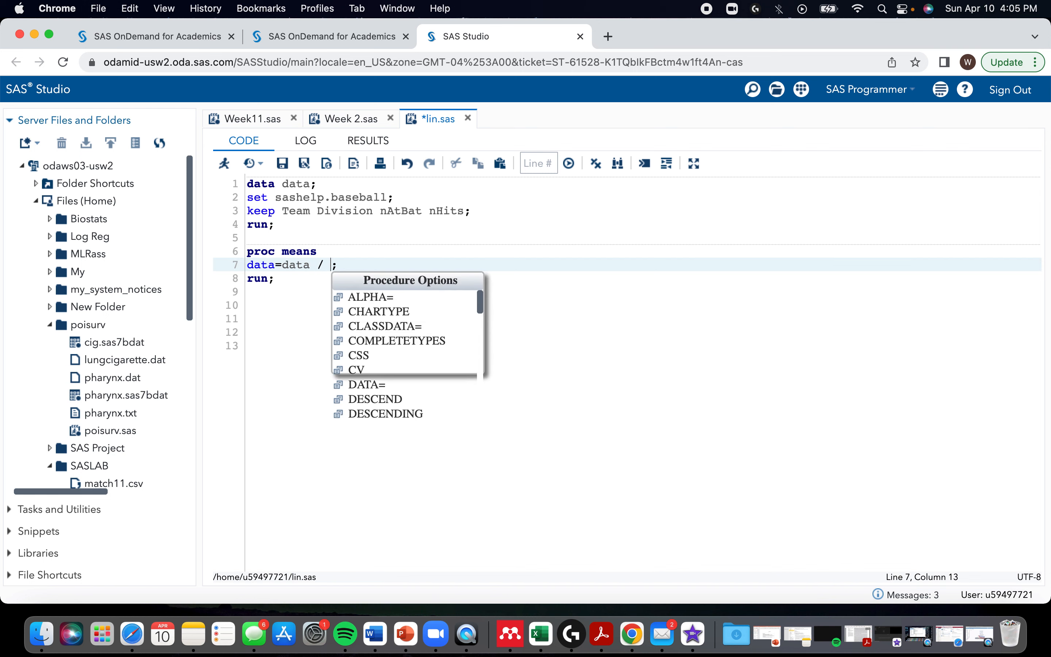
pyautogui.write('asdf')
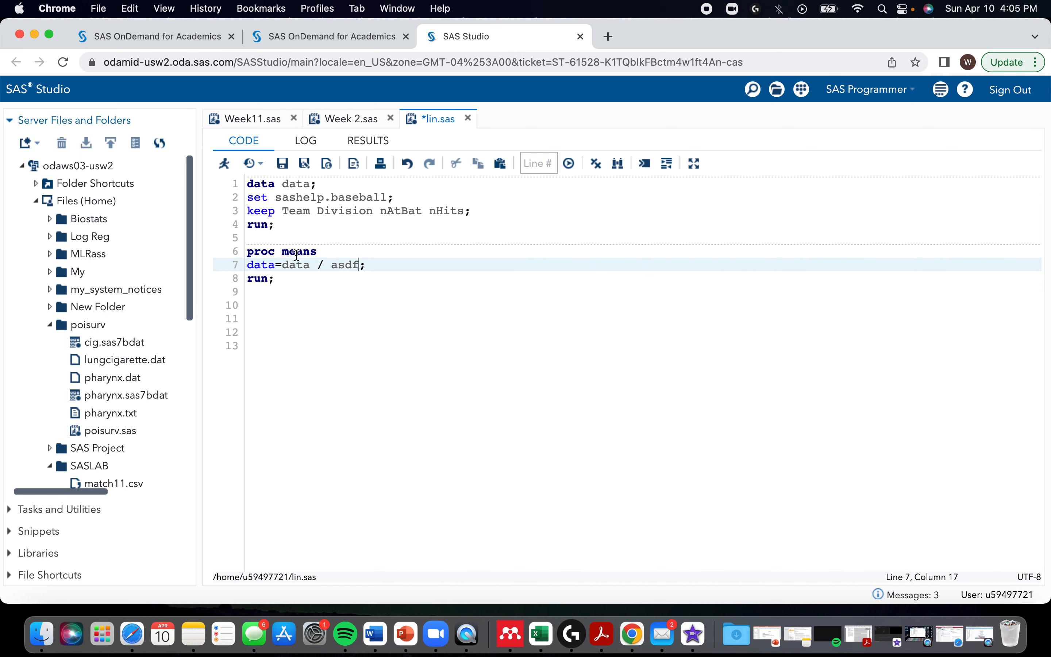
pyautogui.moveTo(278, 280); pyautogui.dragTo(249, 253)
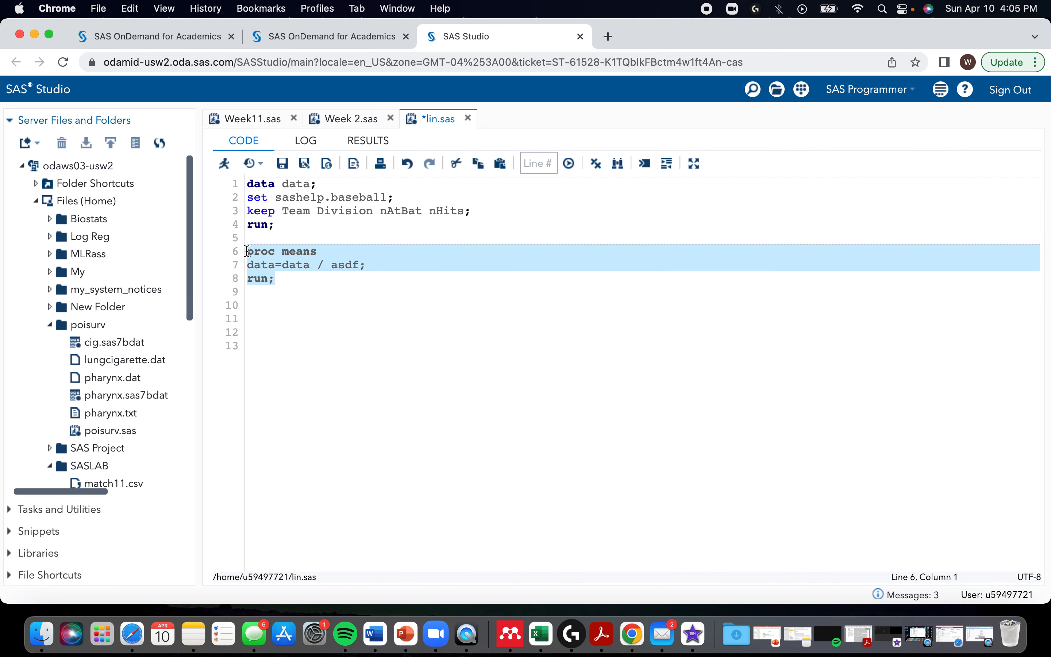
pyautogui.press('F3')
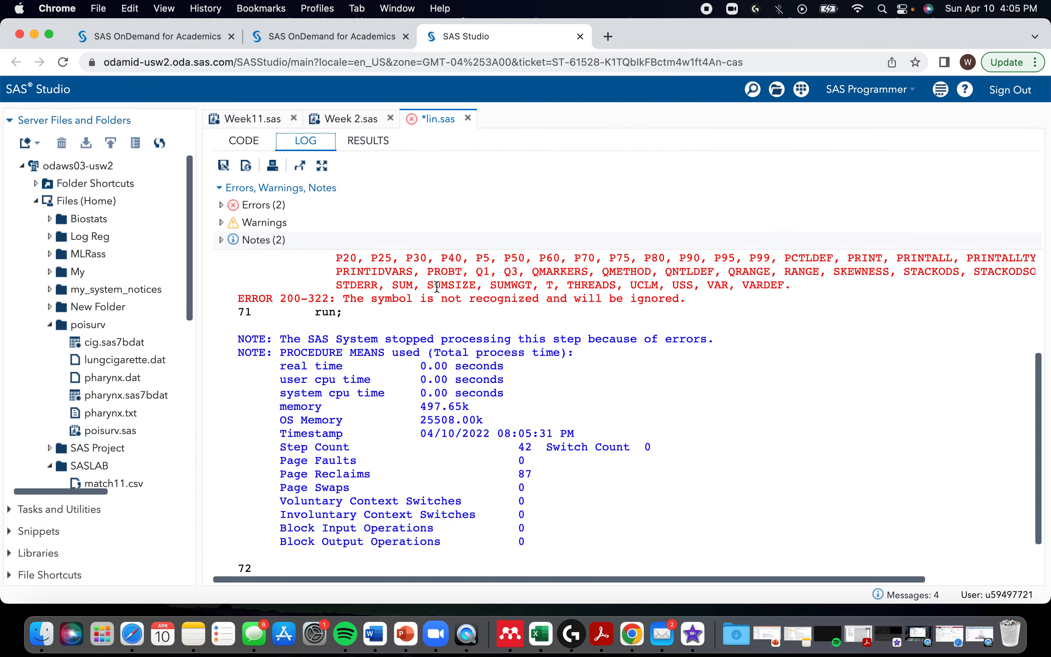
pyautogui.scroll(5, 438, 292)
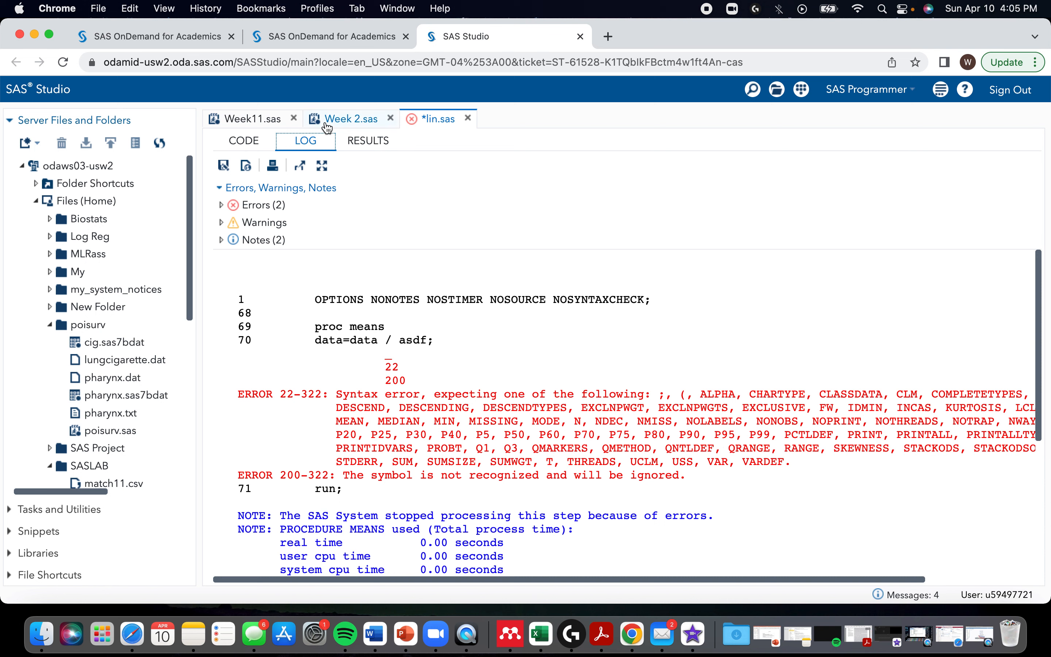
# Step: Below the proc means step, add a proc univariate step for data=data with the plots option, ended with run;
pyautogui.click(248, 141)
pyautogui.click(316, 285)
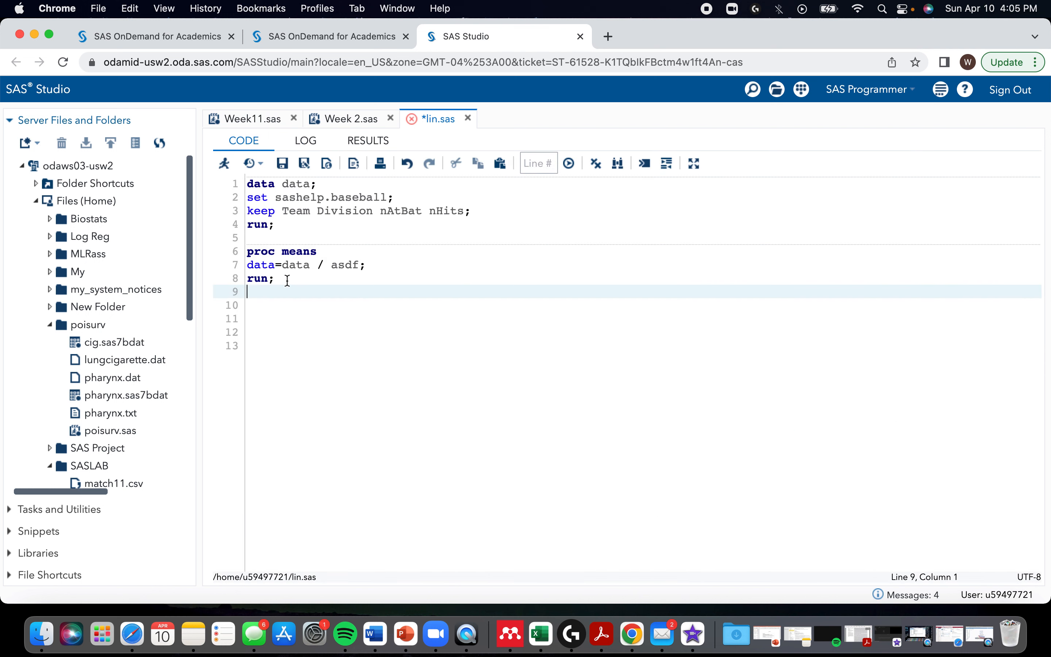
pyautogui.click(290, 278)
pyautogui.press('Return')
pyautogui.press('Return')
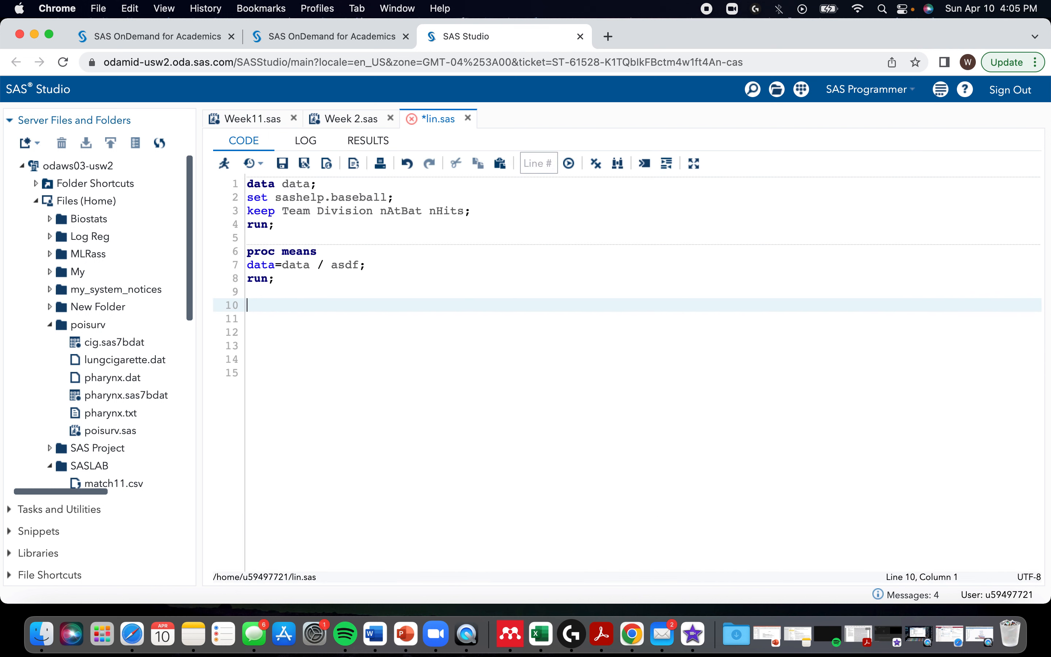
pyautogui.write('proc ')
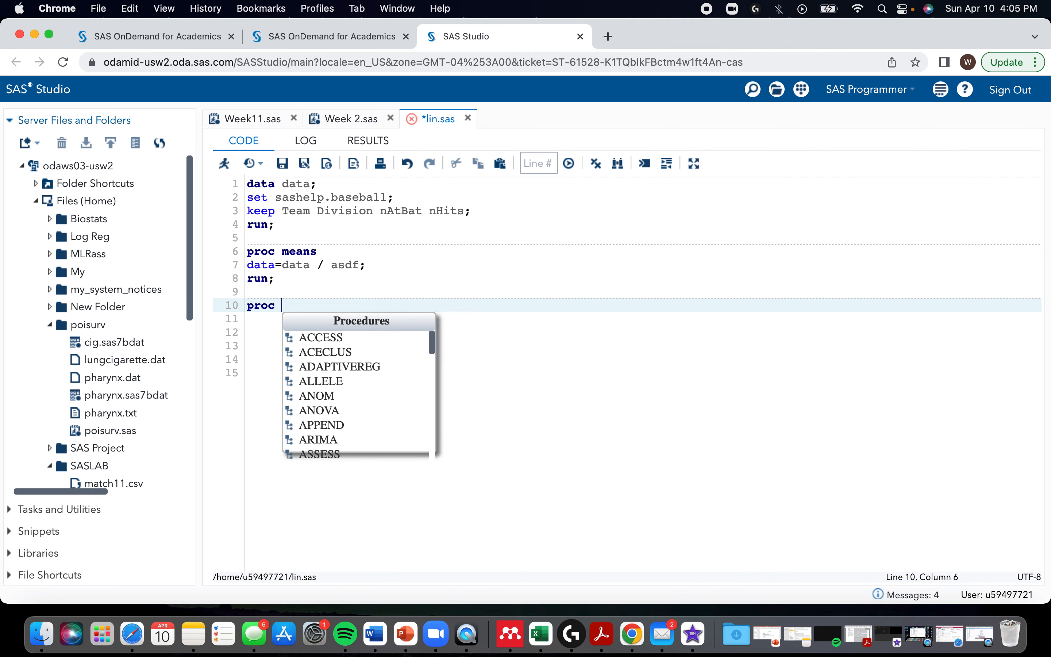
pyautogui.write('univa')
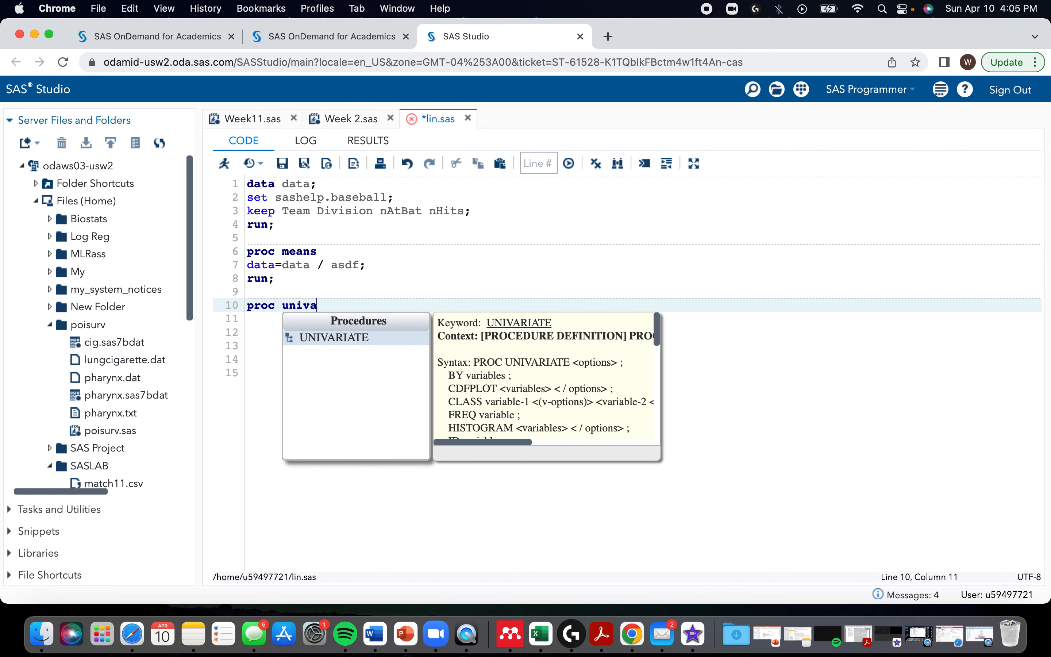
pyautogui.write('riate')
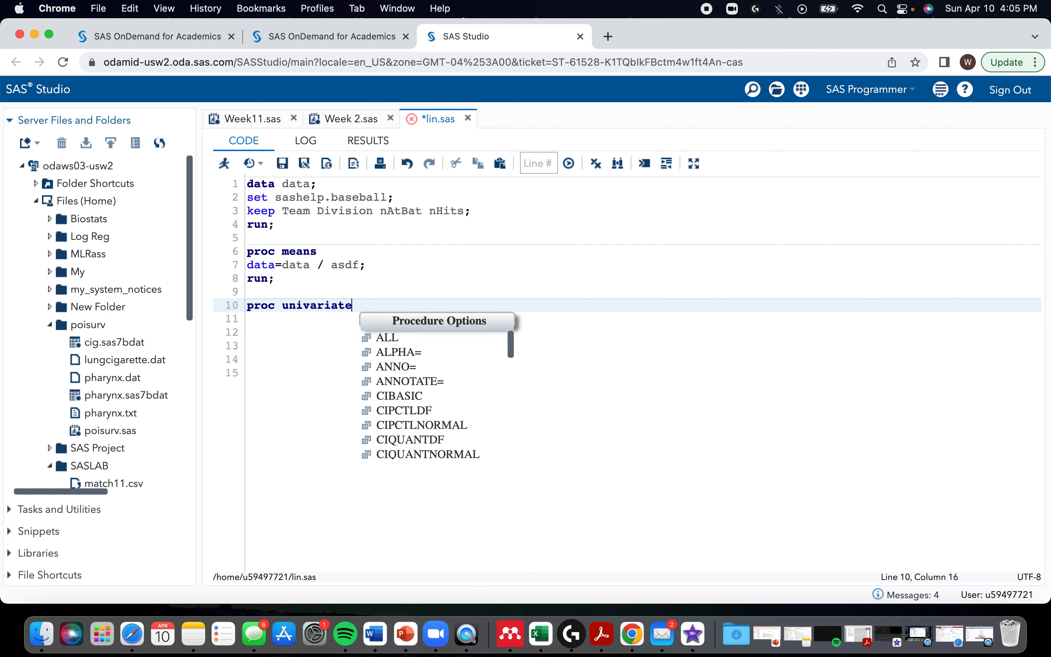
pyautogui.press('Return')
pyautogui.write('data=data')
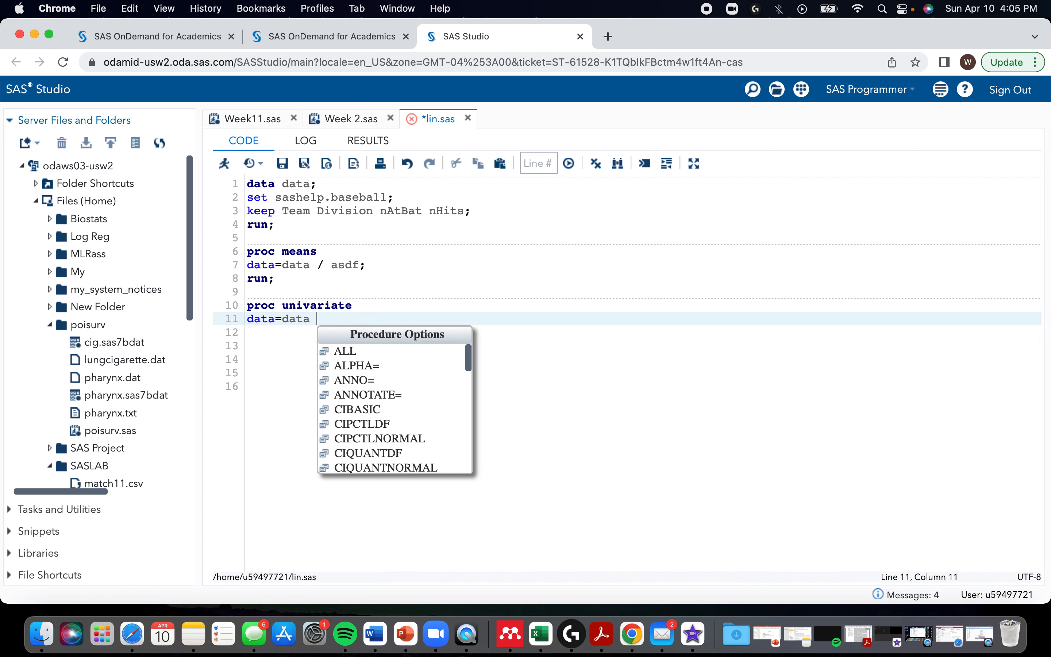
pyautogui.write(' plots;')
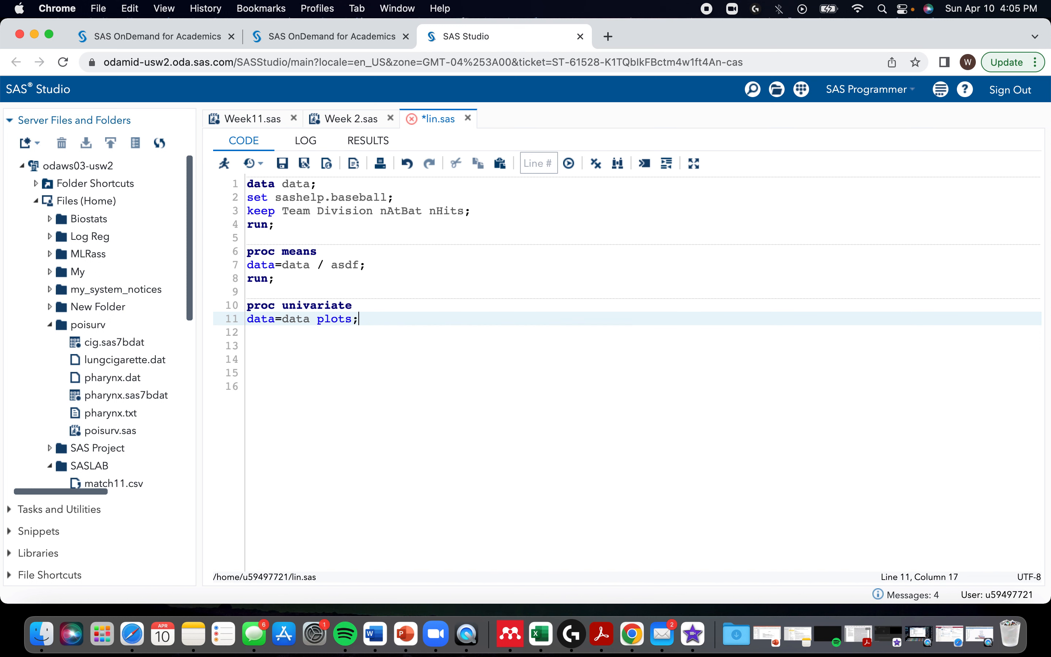
pyautogui.press('Return')
pyautogui.write('run;')
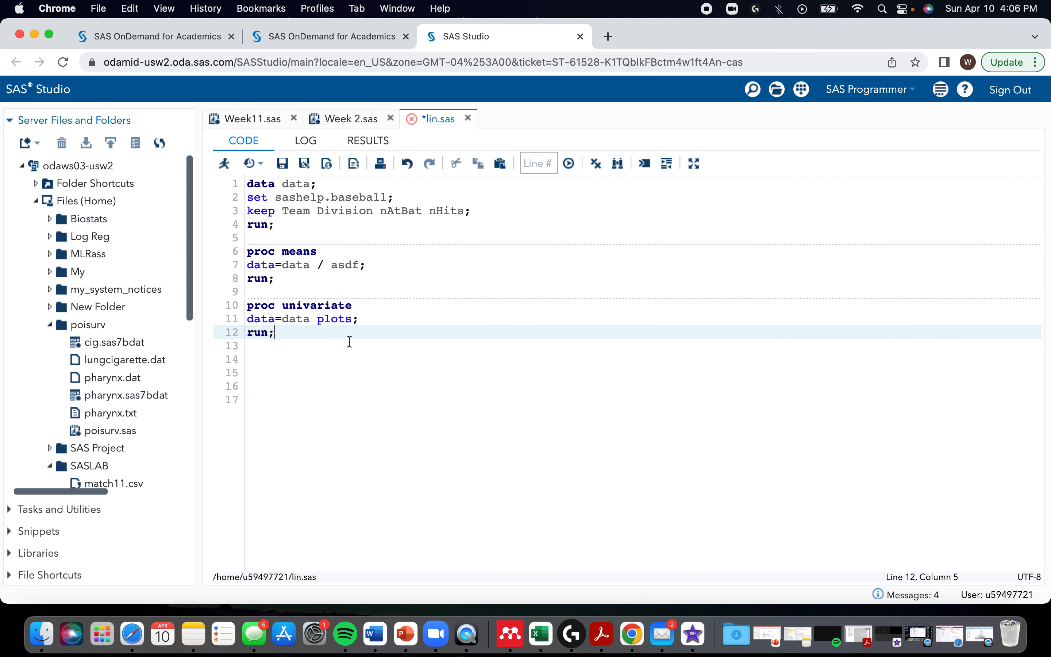
# Step: Run only the proc univariate step and examine the nAtBat moments, quantiles, extreme observations, distribution plot and probability plot
pyautogui.moveTo(295, 335); pyautogui.dragTo(244, 306)
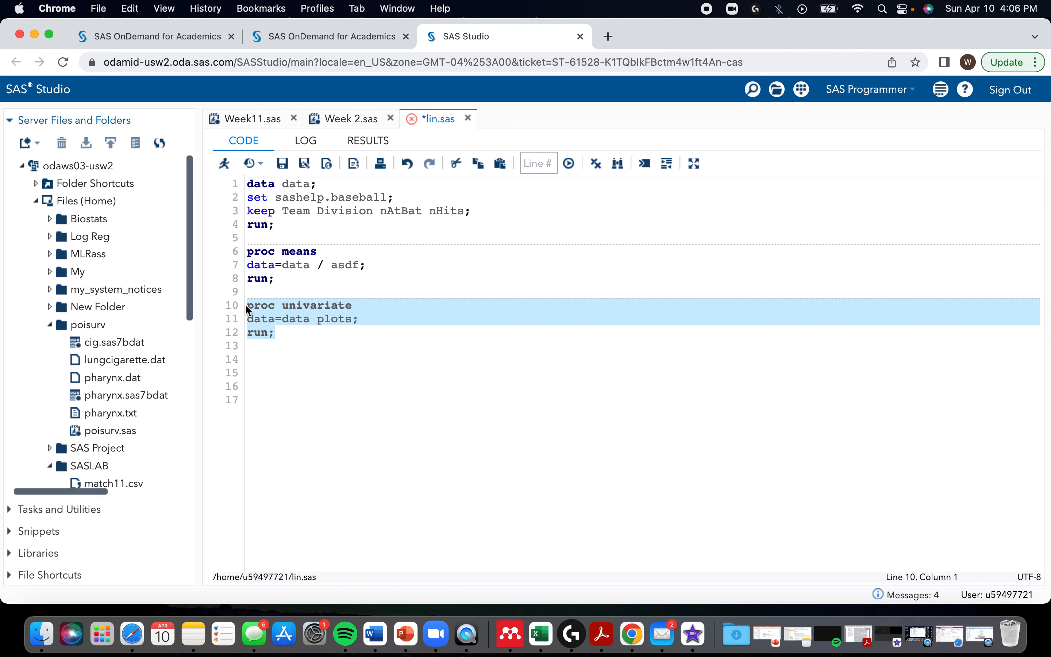
pyautogui.press('F3')
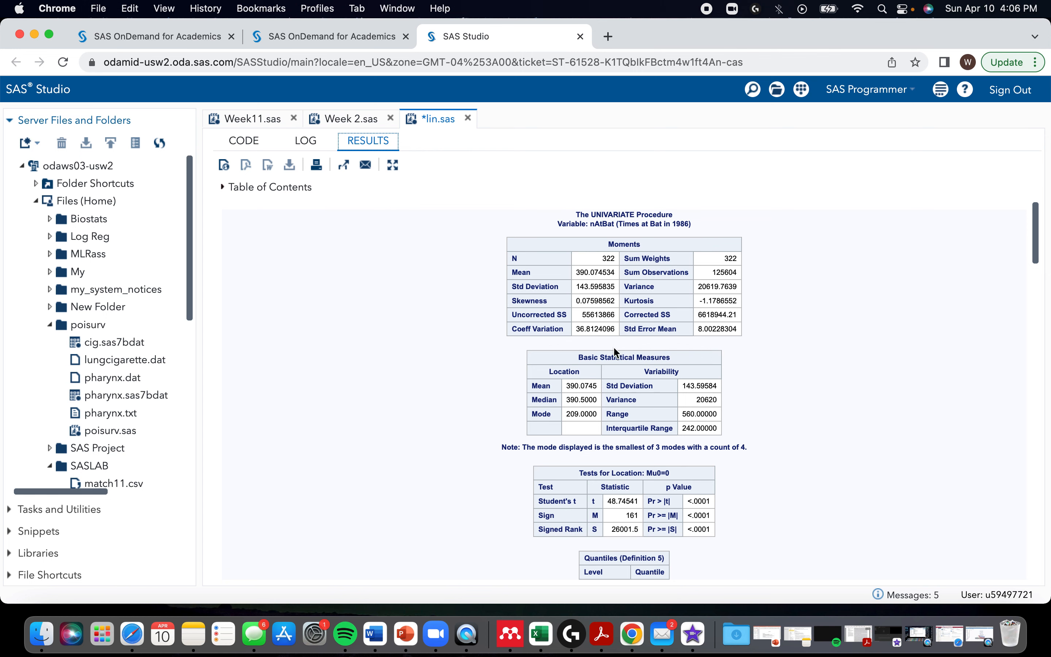
pyautogui.scroll(-3, 615, 350)
pyautogui.scroll(-10, 616, 352)
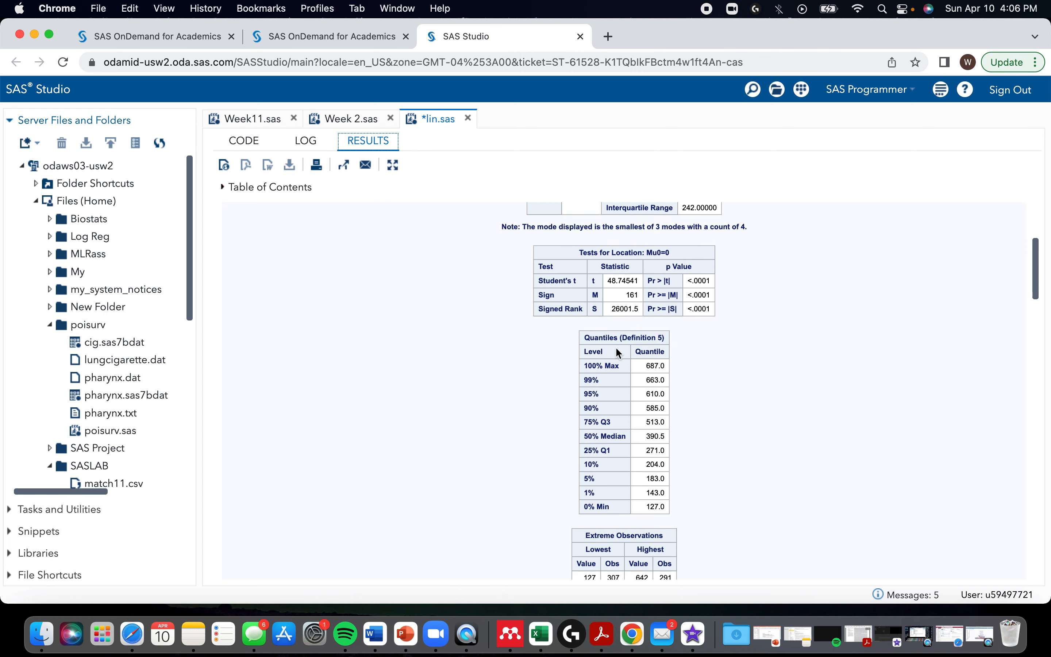
pyautogui.scroll(-1, 619, 354)
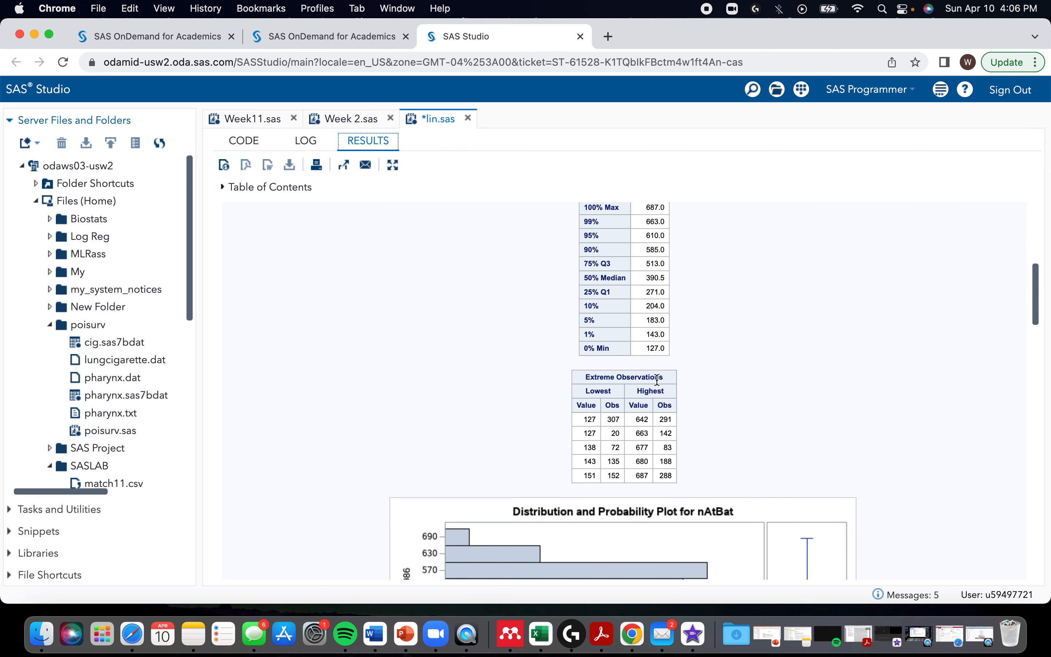
pyautogui.scroll(-4, 628, 404)
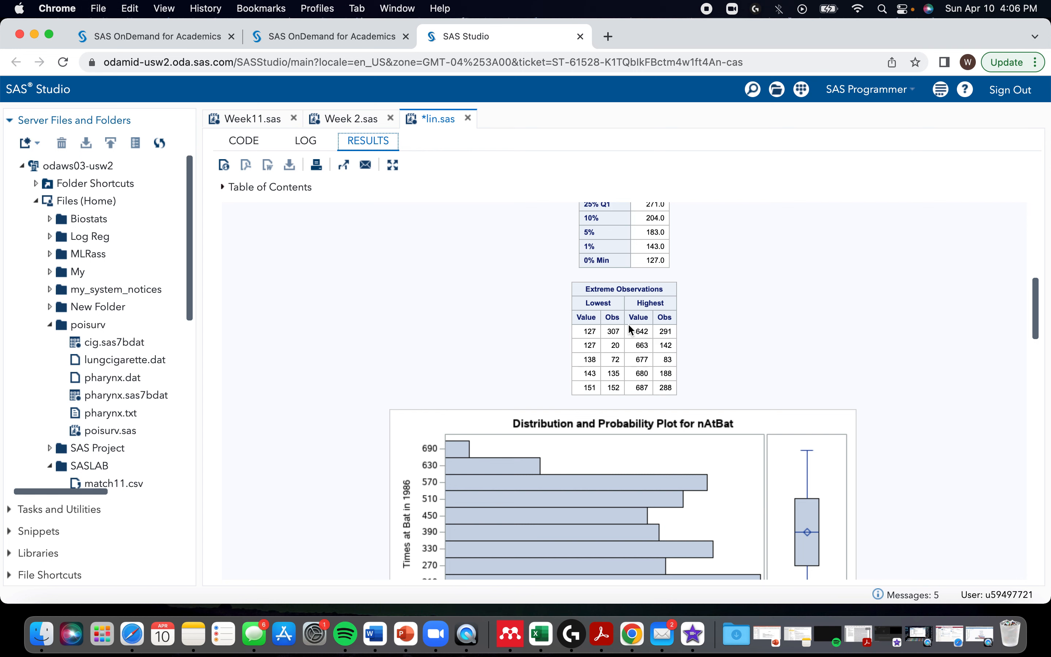
pyautogui.scroll(-3, 634, 329)
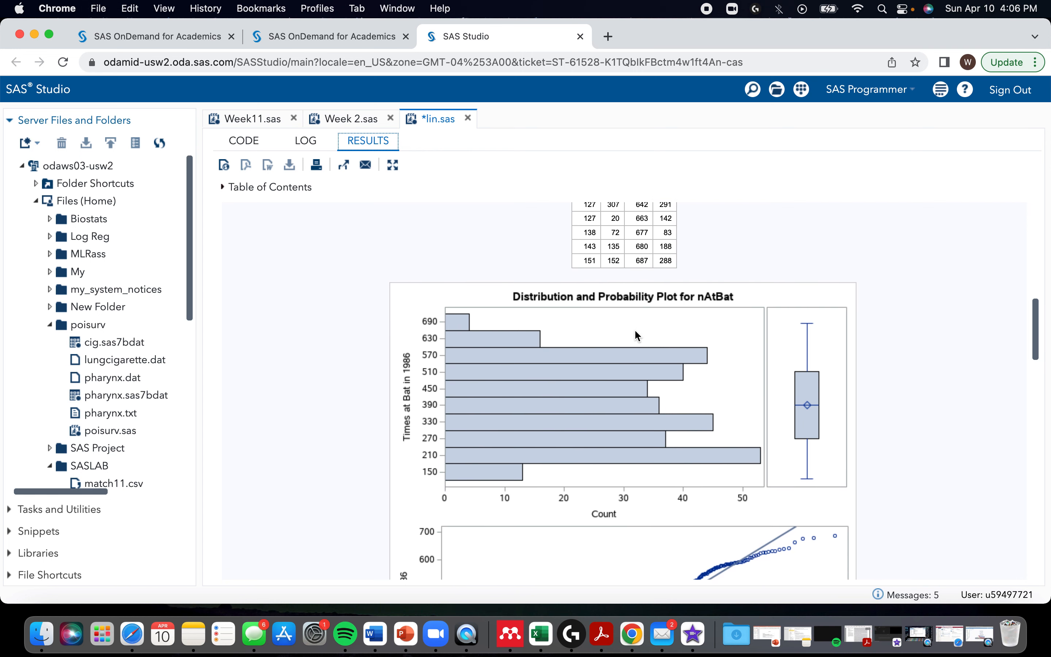
pyautogui.scroll(-1, 622, 343)
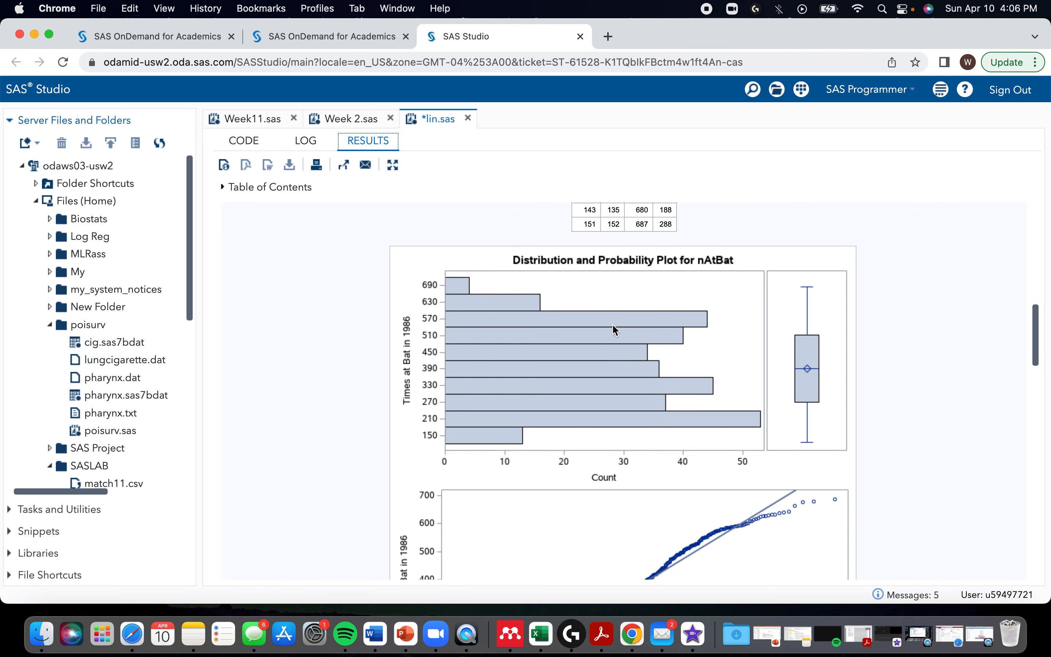
pyautogui.scroll(-10, 599, 439)
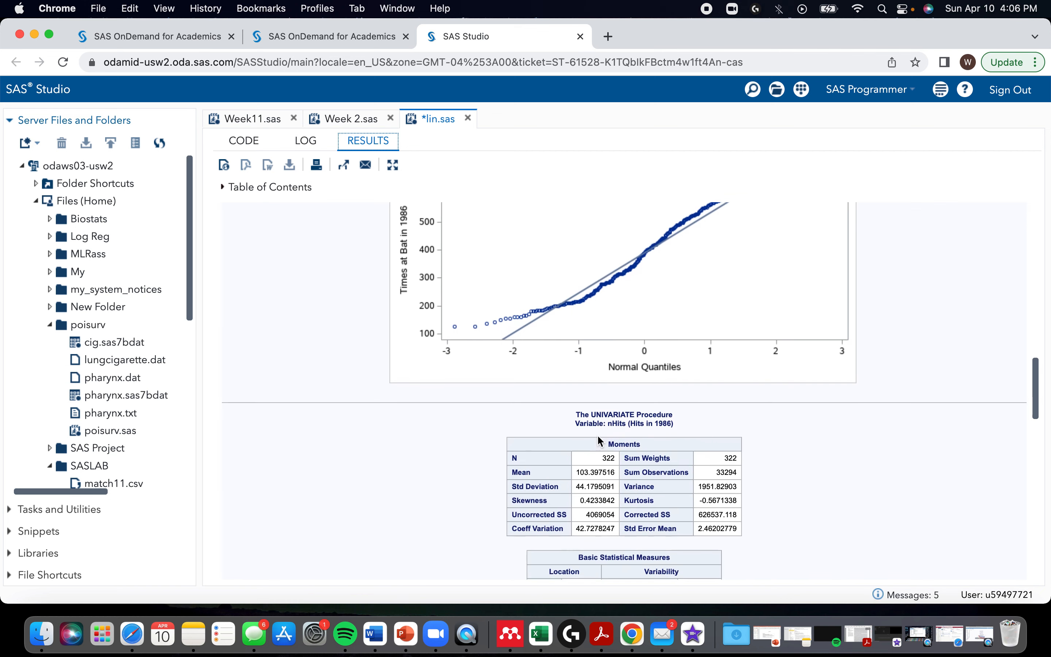
# Step: Examine the nHits moments, extreme observations, distribution plot and probability plot in the proc univariate results
pyautogui.scroll(-10, 598, 438)
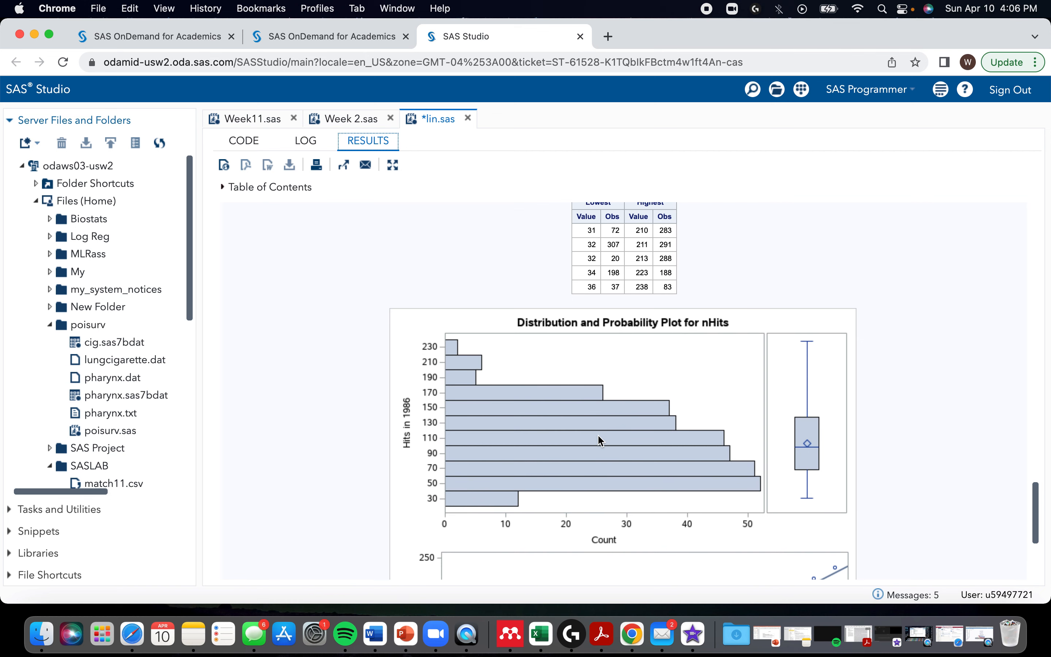
pyautogui.scroll(10, 598, 440)
pyautogui.scroll(-5, 690, 449)
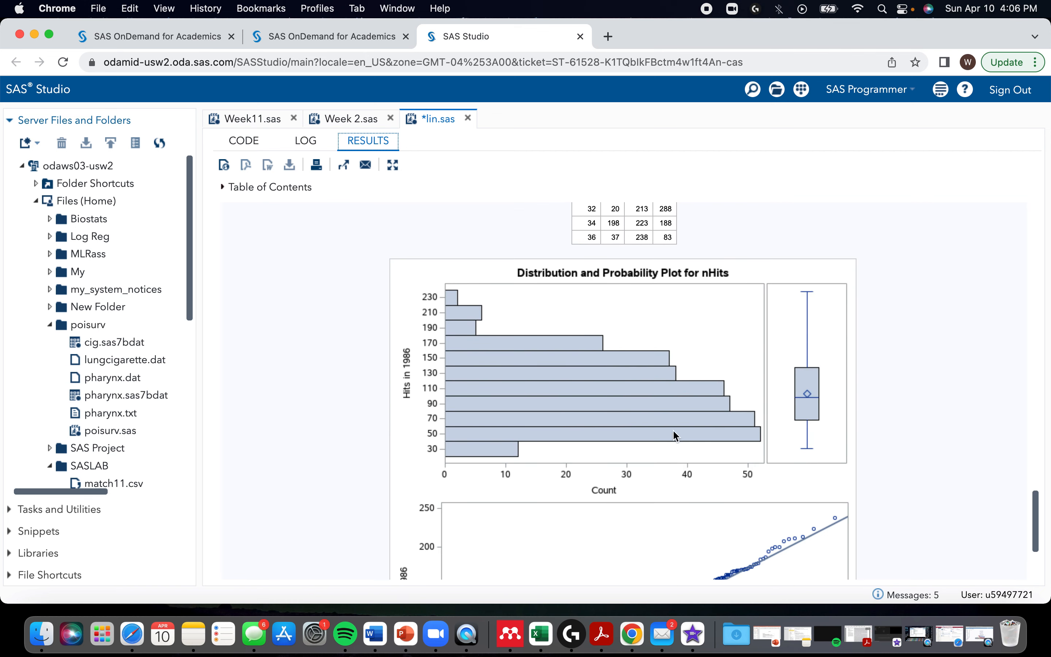
pyautogui.scroll(-3, 574, 384)
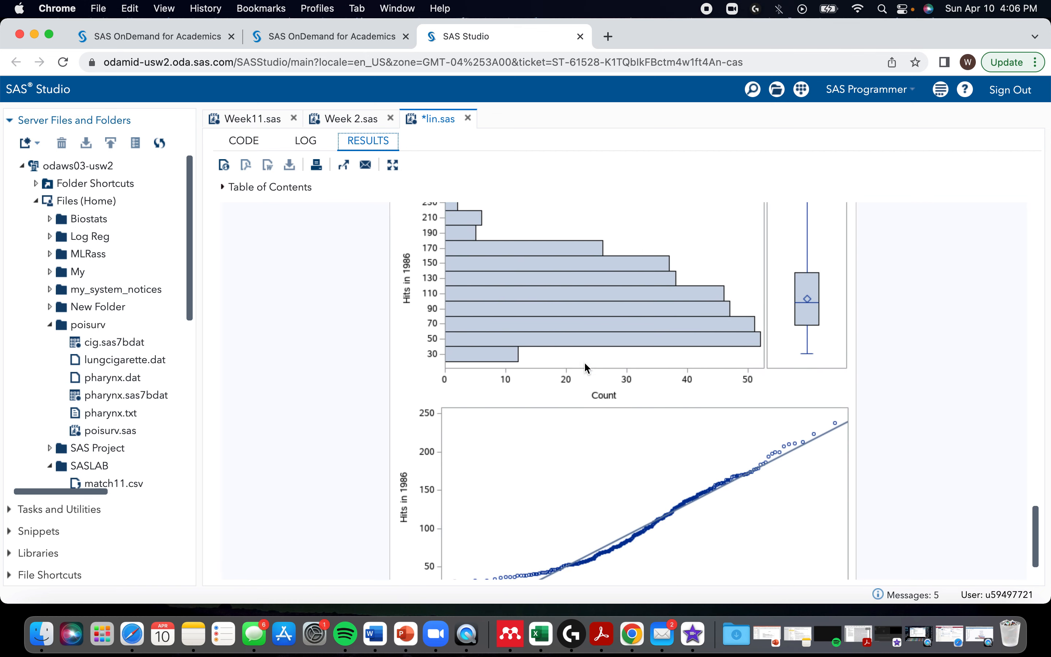
pyautogui.scroll(-2, 601, 430)
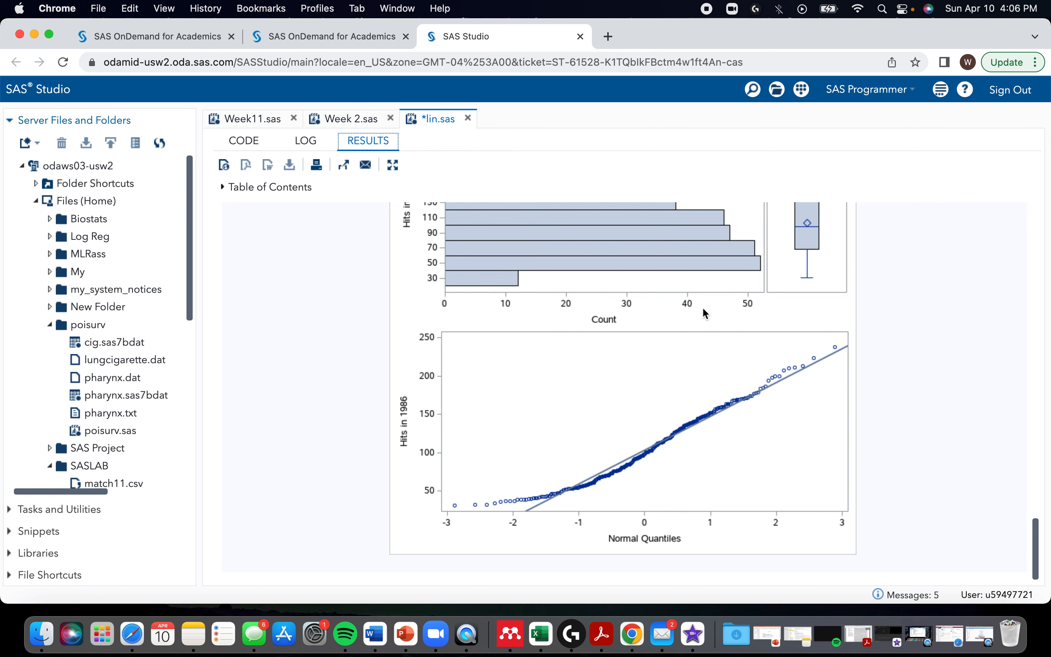
# Step: Below the proc univariate step, start a proc freq step with data=data;
pyautogui.click(242, 143)
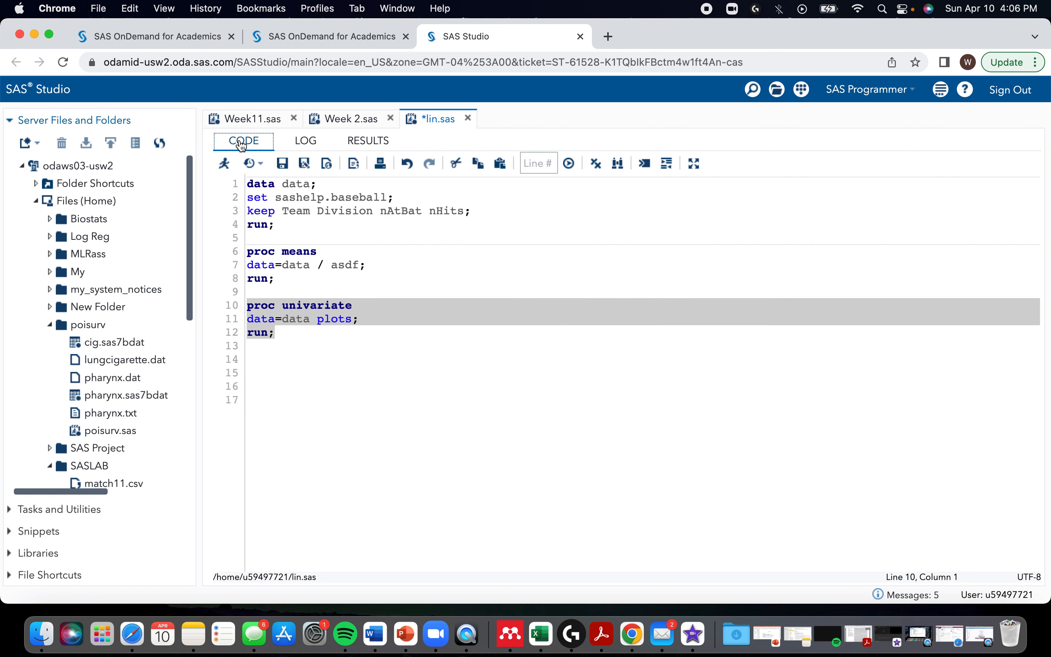
pyautogui.click(299, 344)
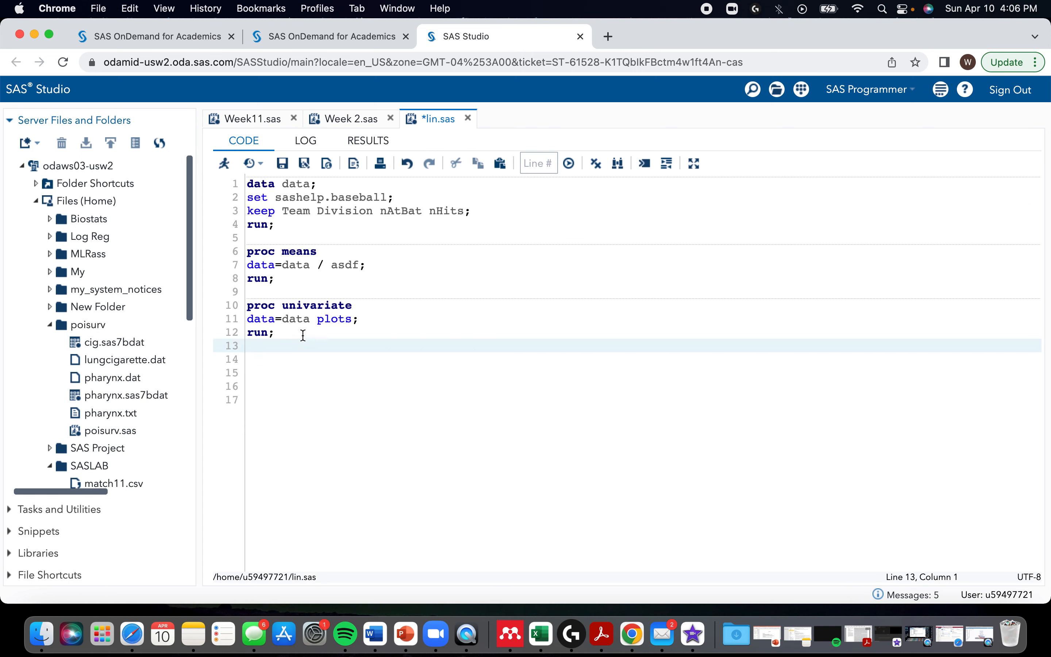
pyautogui.press('Return')
pyautogui.write('proc freq')
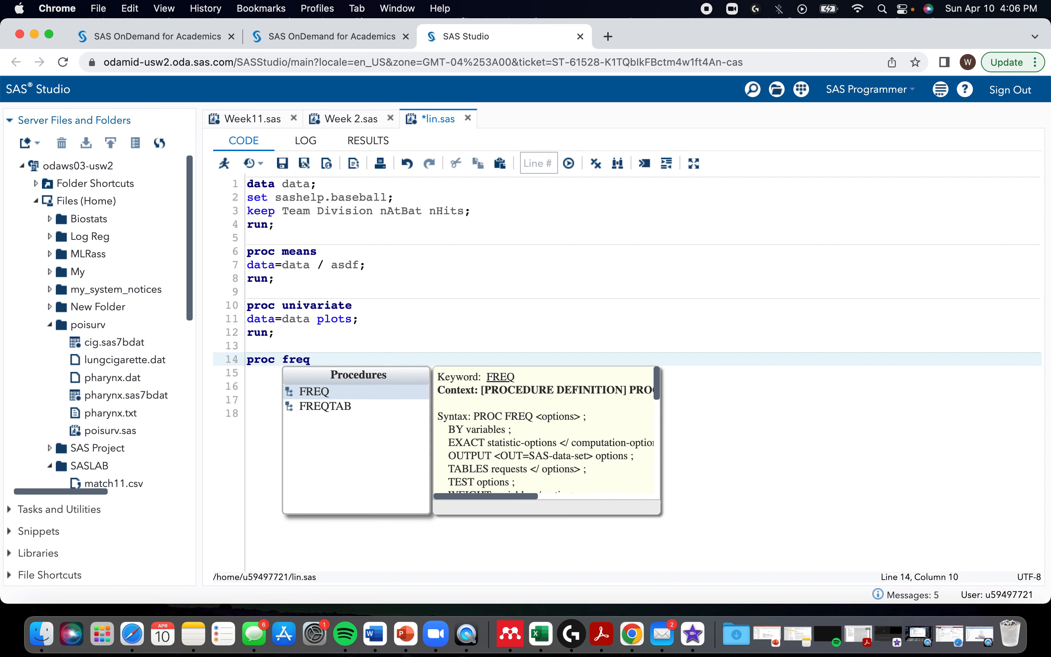
pyautogui.press('Return')
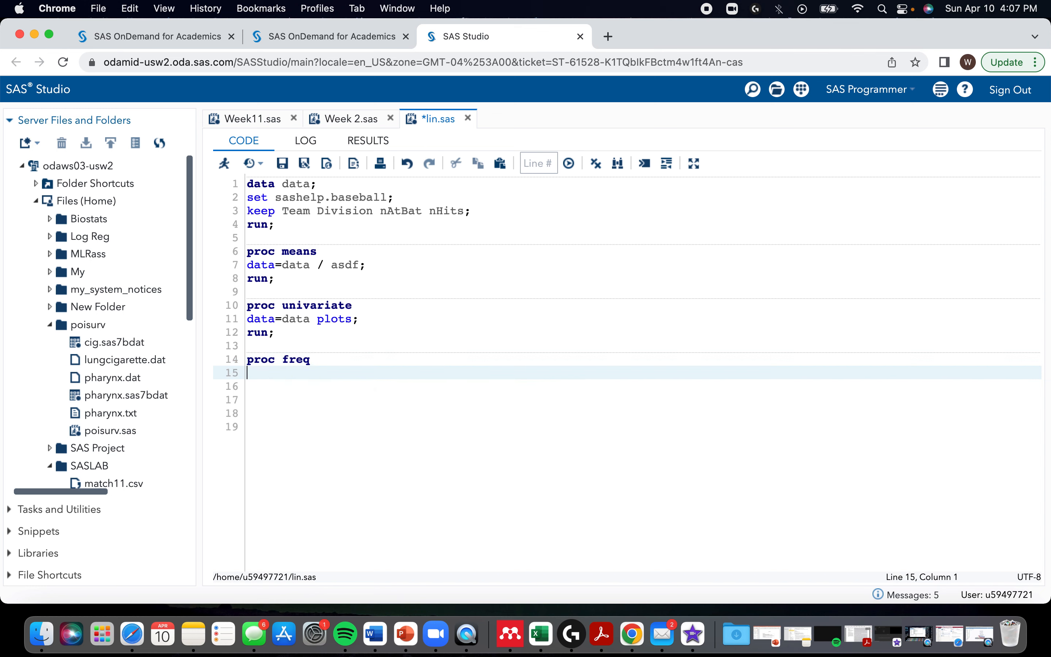
pyautogui.write('data=data;')
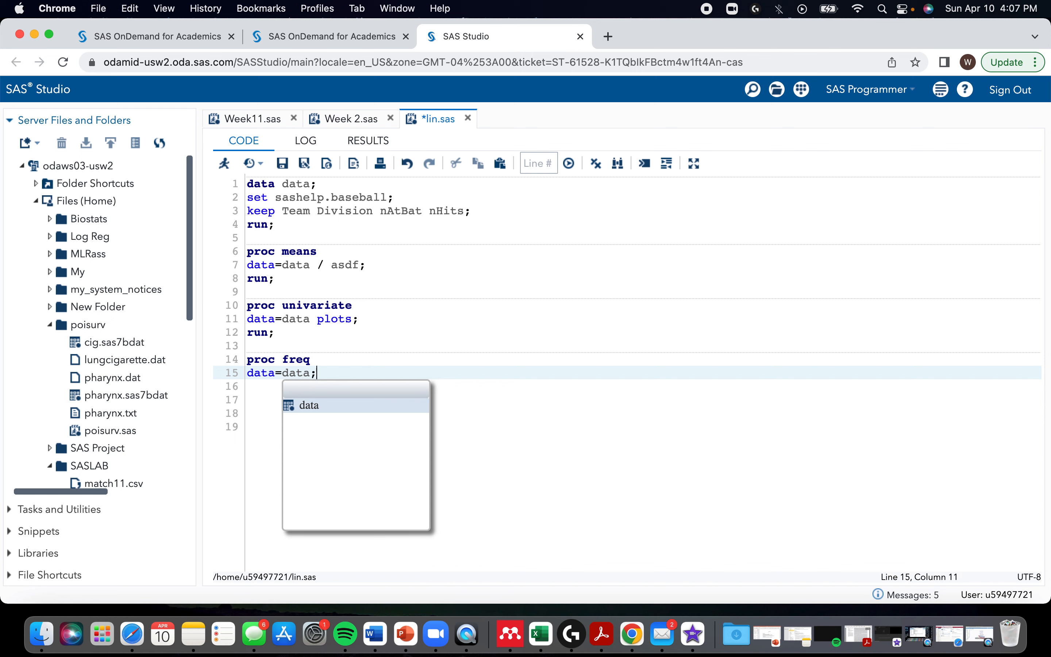
# Step: In the proc freq step, add a table statement crossing Team*Division with the chisq option
pyautogui.press('Return')
pyautogui.write('table ')
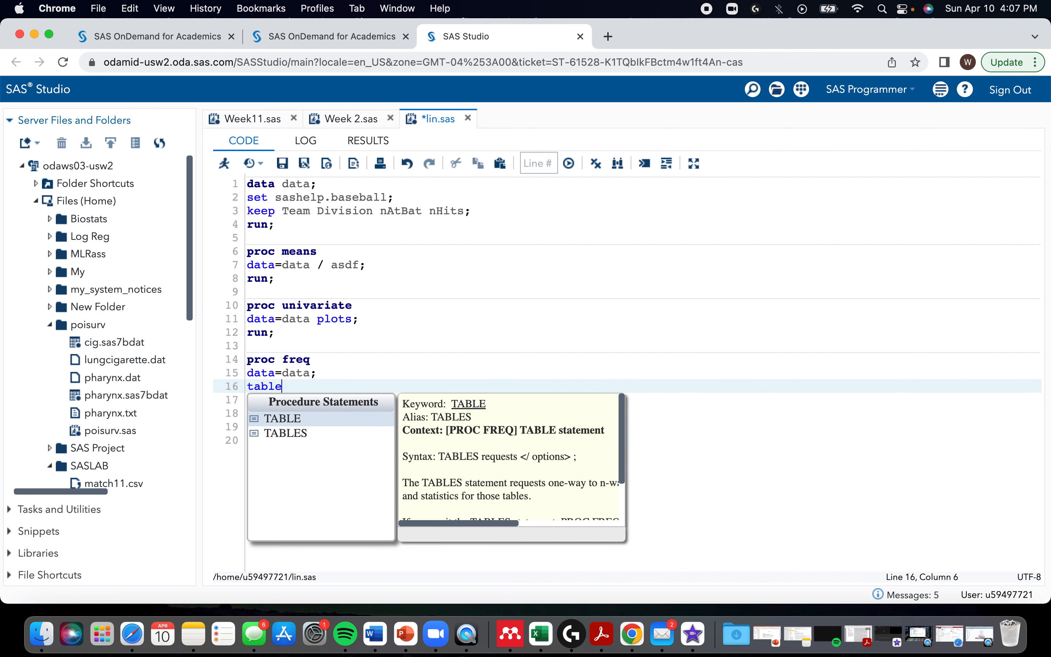
pyautogui.write('Team')
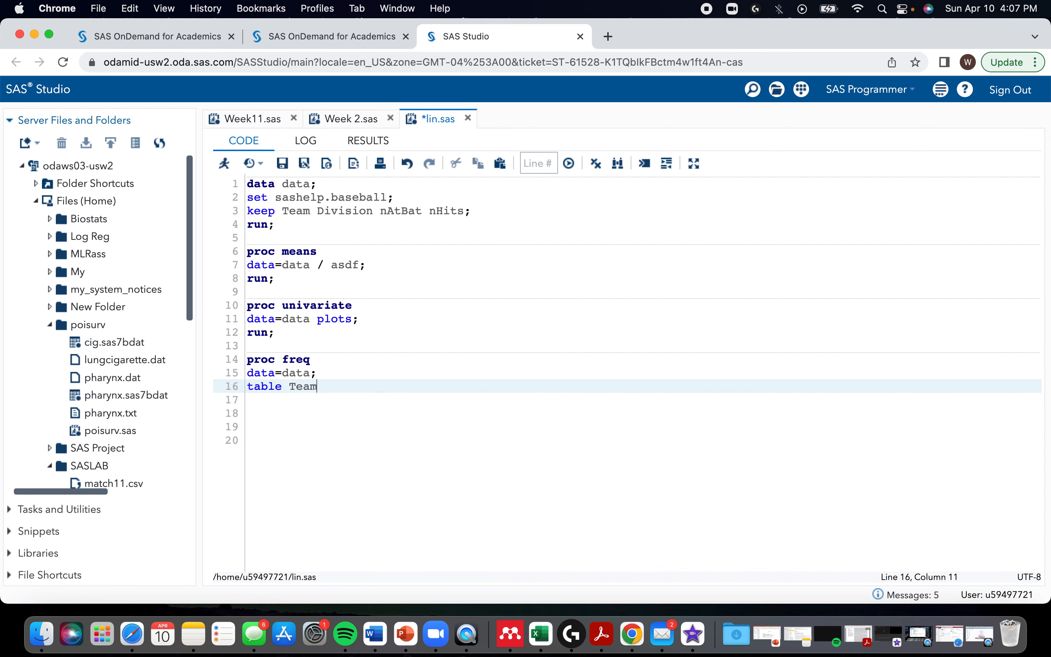
pyautogui.write('*F')
pyautogui.press('BackSpace')
pyautogui.write('Division / ')
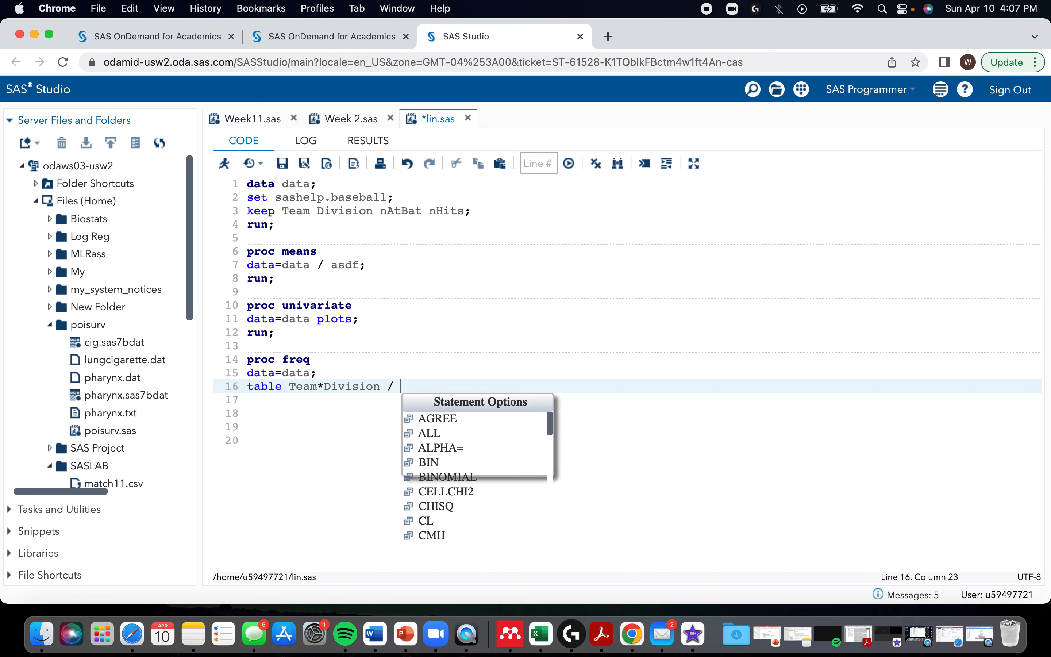
pyautogui.write('chi')
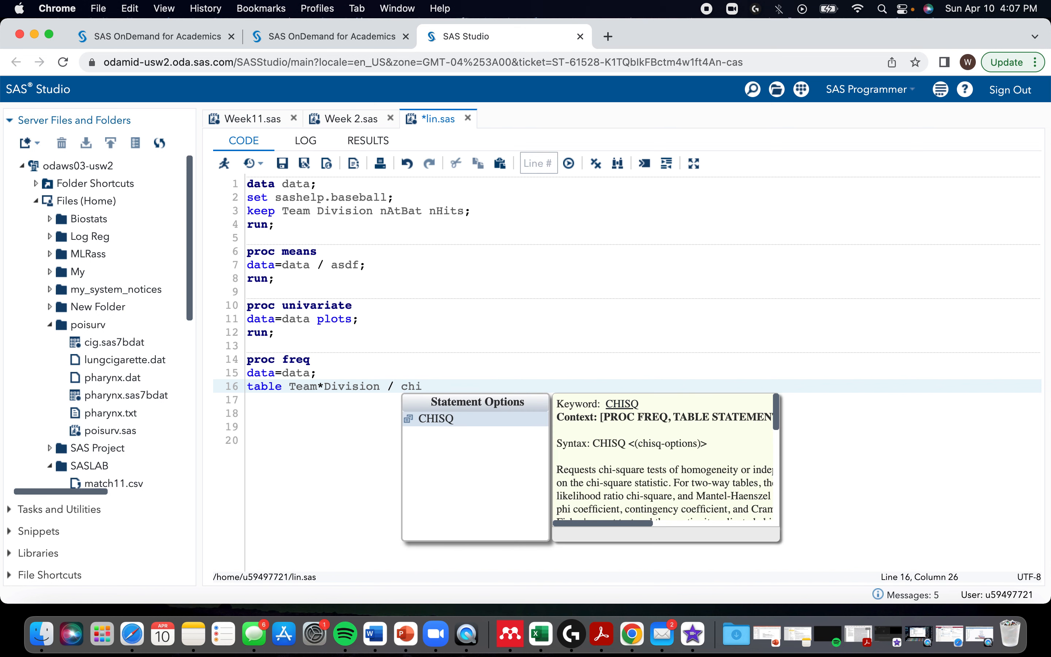
pyautogui.write('sq ')
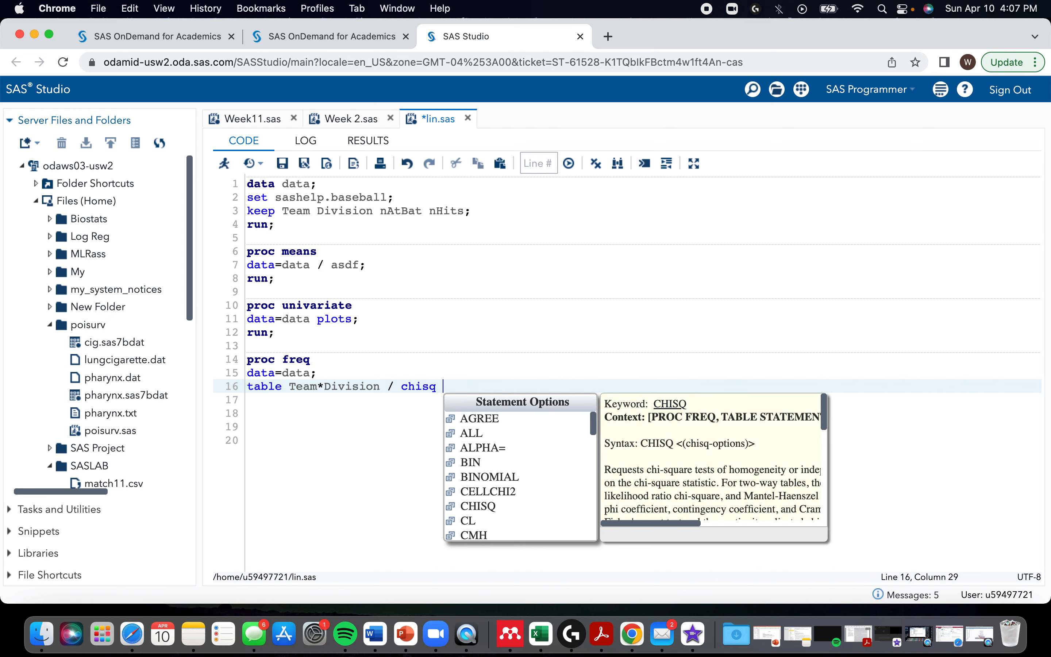
pyautogui.write('nocum nop')
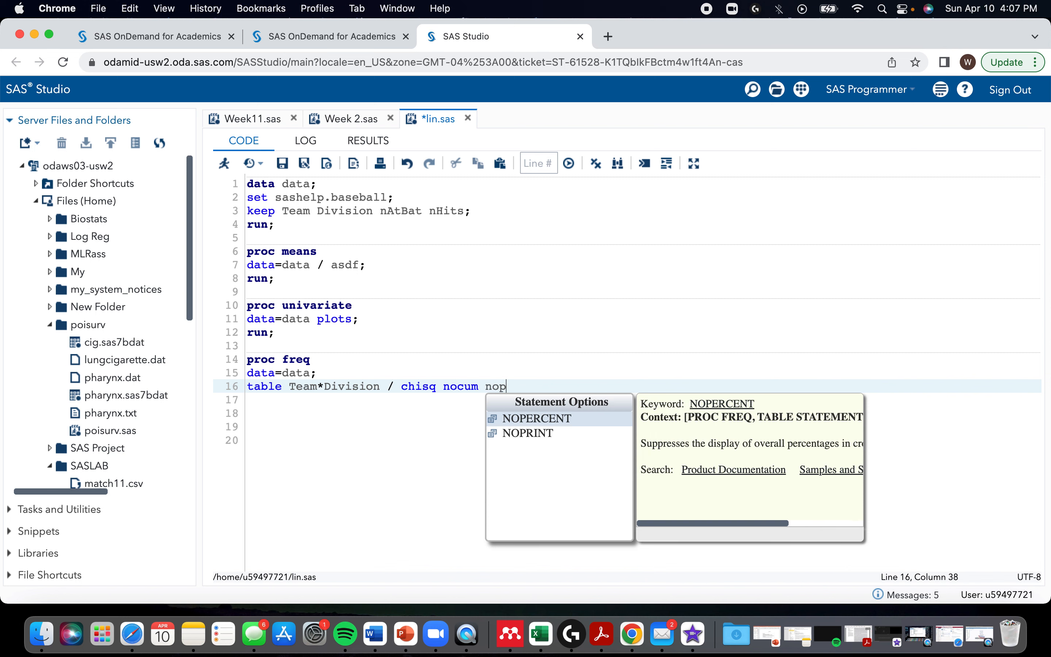
pyautogui.write('ercept')
pyautogui.press('BackSpace')
pyautogui.press('BackSpace')
pyautogui.press('BackSpace')
pyautogui.press('BackSpace')
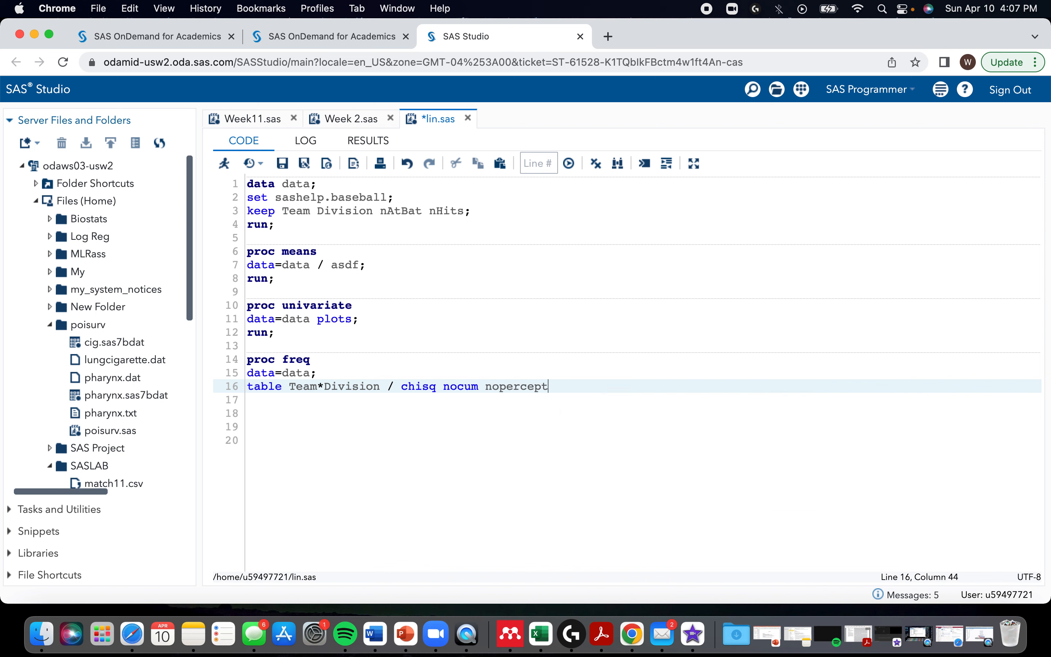
pyautogui.press('BackSpace')
pyautogui.press('BackSpace')
pyautogui.write('rc')
pyautogui.press('BackSpace')
pyautogui.press('BackSpace')
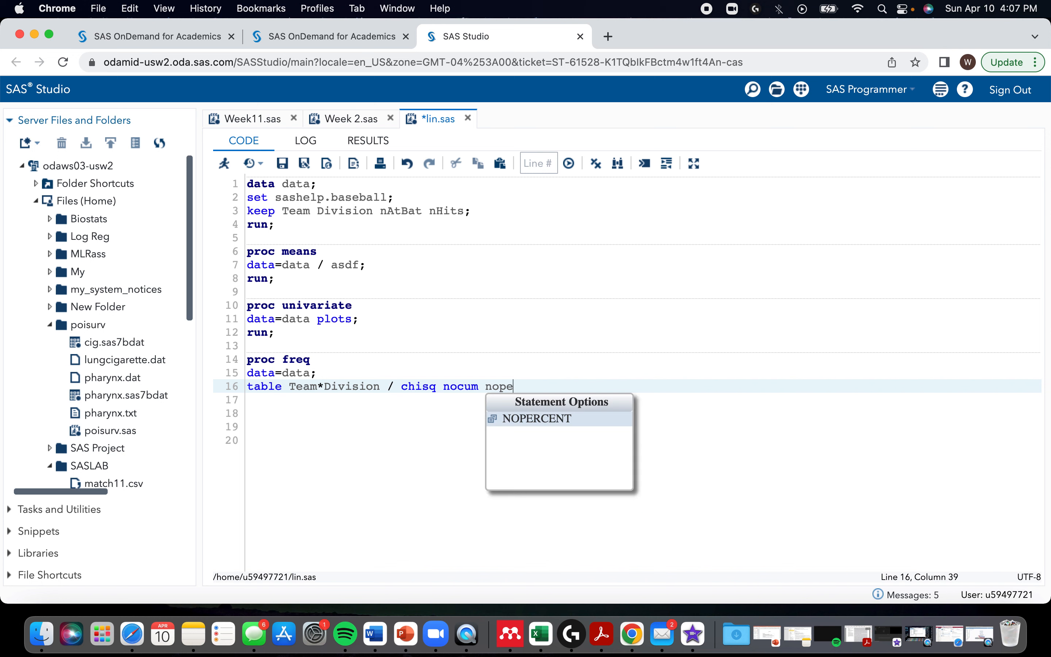
pyautogui.press('BackSpace')
pyautogui.press('BackSpace')
pyautogui.press('BackSpace')
pyautogui.press('BackSpace')
pyautogui.press('BackSpace')
pyautogui.press('BackSpace')
pyautogui.press('BackSpace')
pyautogui.press('BackSpace')
pyautogui.press('BackSpace')
pyautogui.press('BackSpace')
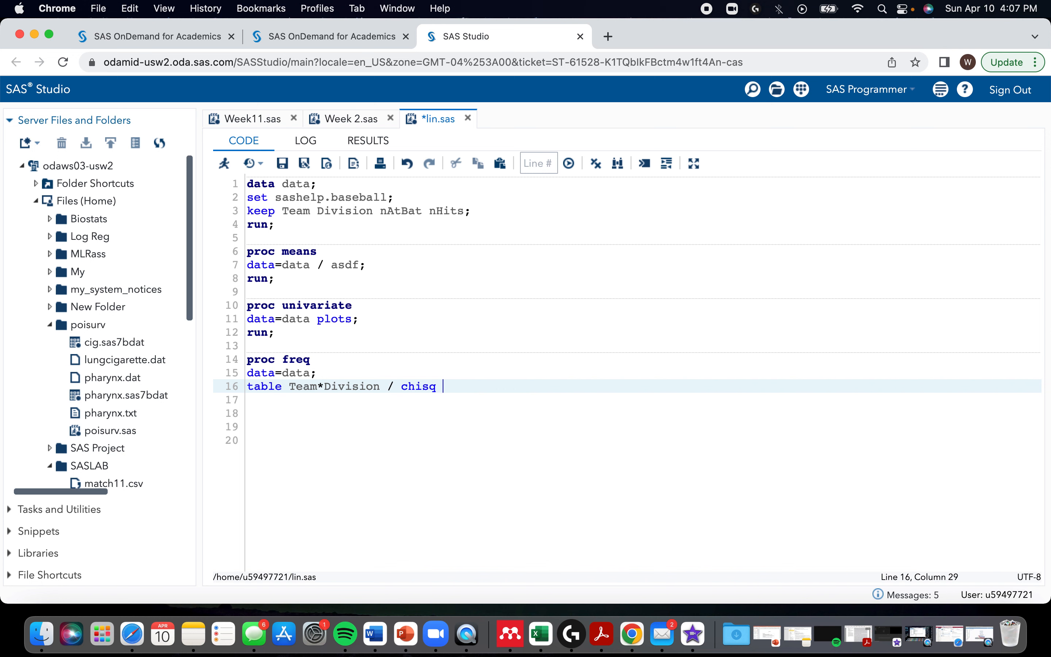
# Step: Close the table statement with a semicolon, end proc freq with run;, and run only that step to view the Team by Division table
pyautogui.press('Return')
pyautogui.write('run;')
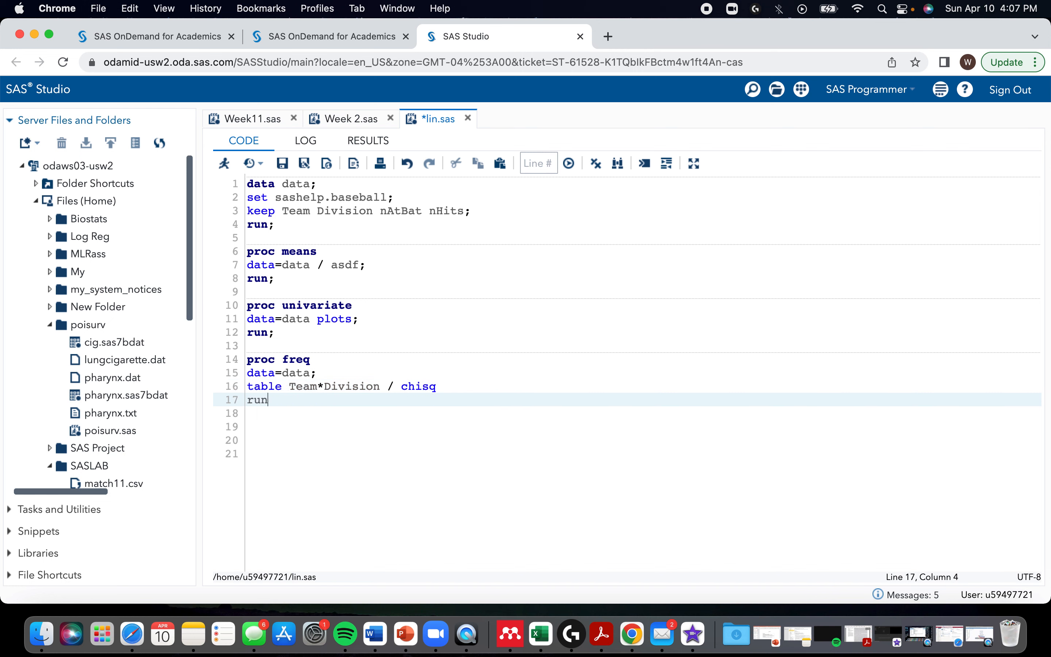
pyautogui.click(446, 386)
pyautogui.write(';')
pyautogui.moveTo(278, 400); pyautogui.dragTo(237, 365)
pyautogui.press('F3')
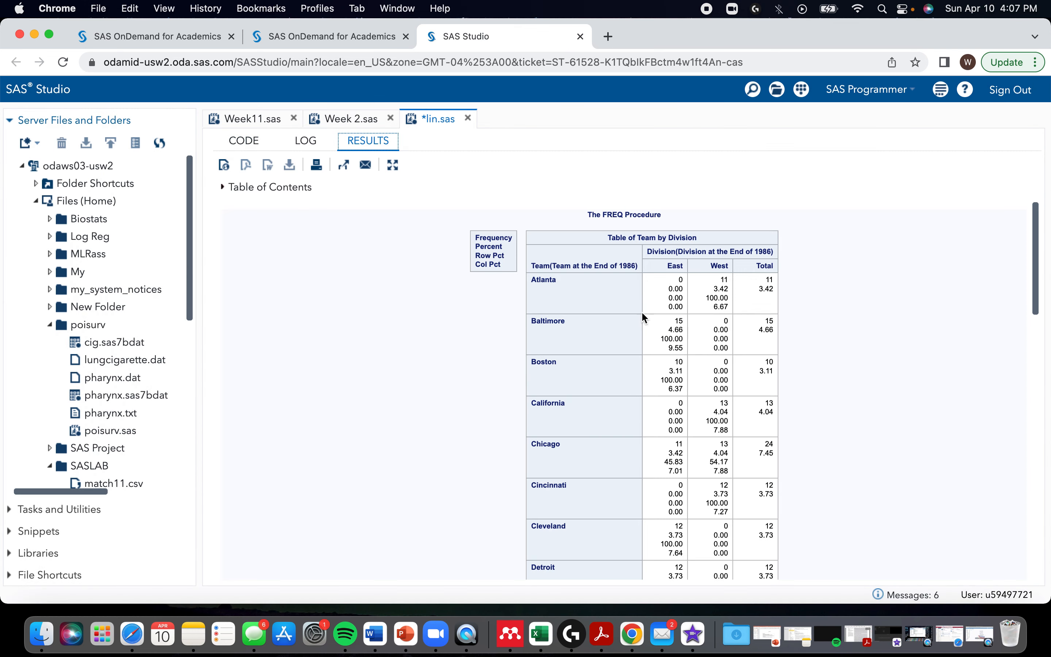
pyautogui.doubleClick(681, 278)
# Step: Add the options nocum norow nocol nopercent after chisq in the proc freq table statement
pyautogui.click(244, 140)
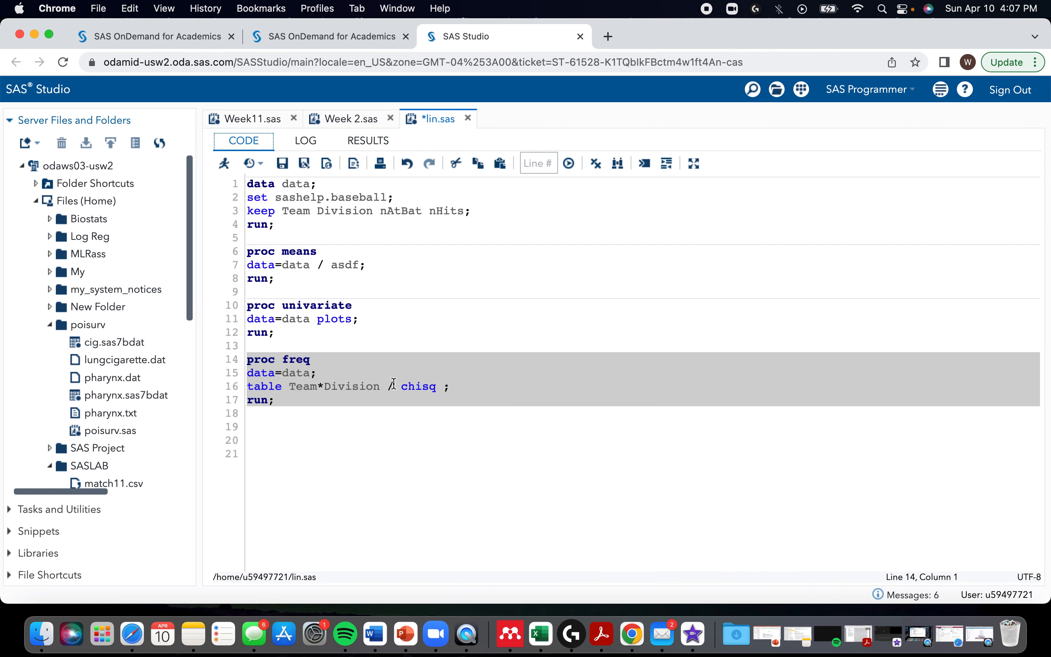
pyautogui.click(437, 388)
pyautogui.write('nocum no ')
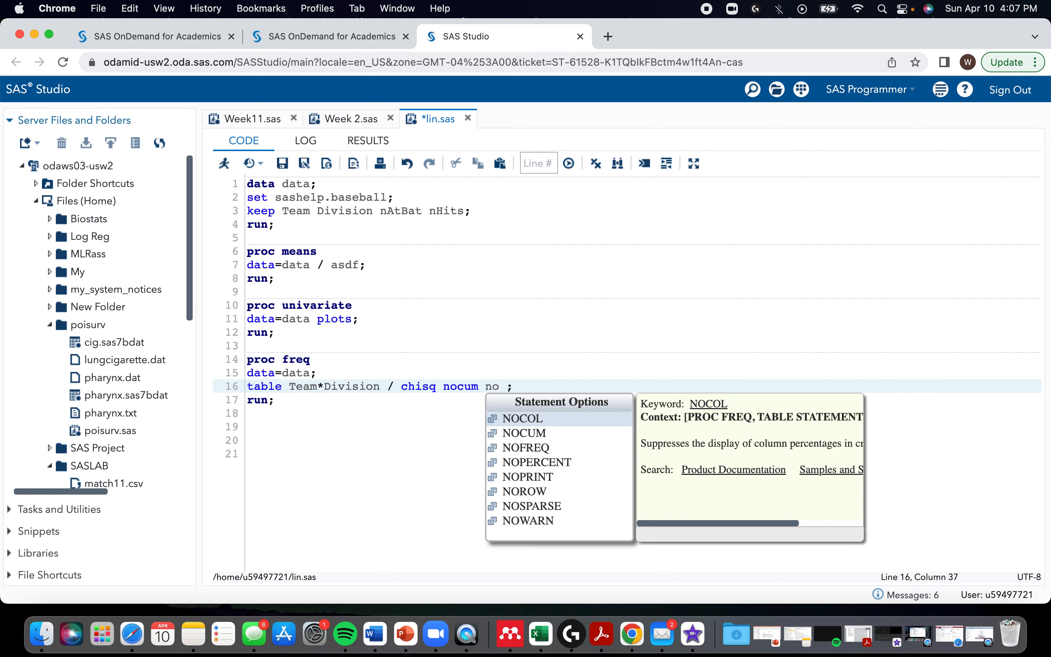
pyautogui.write('row ')
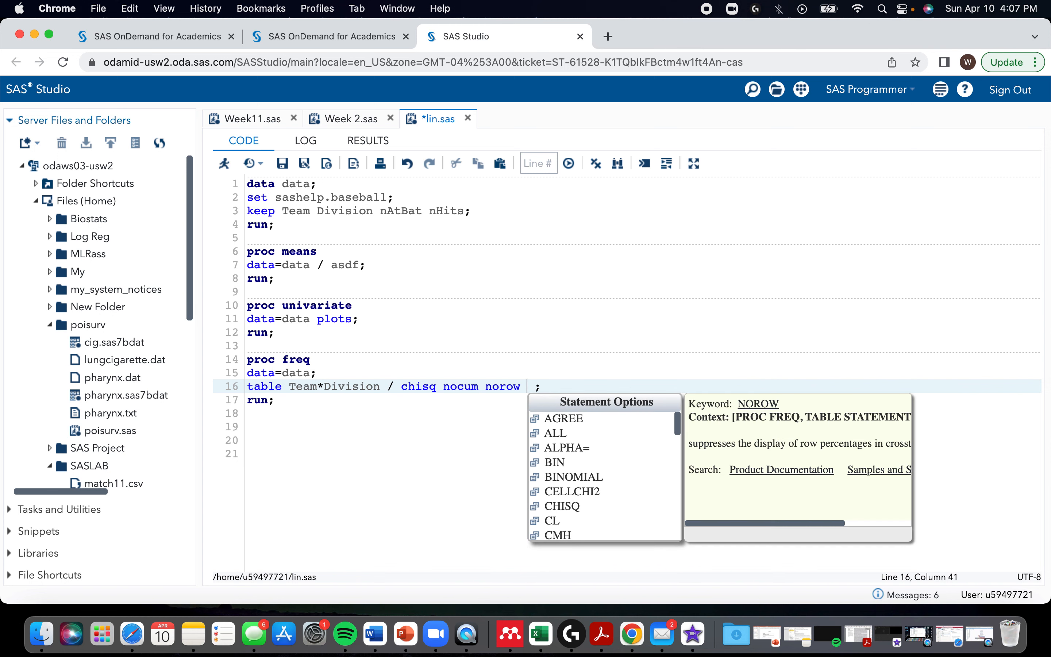
pyautogui.write('no')
pyautogui.write('col nop')
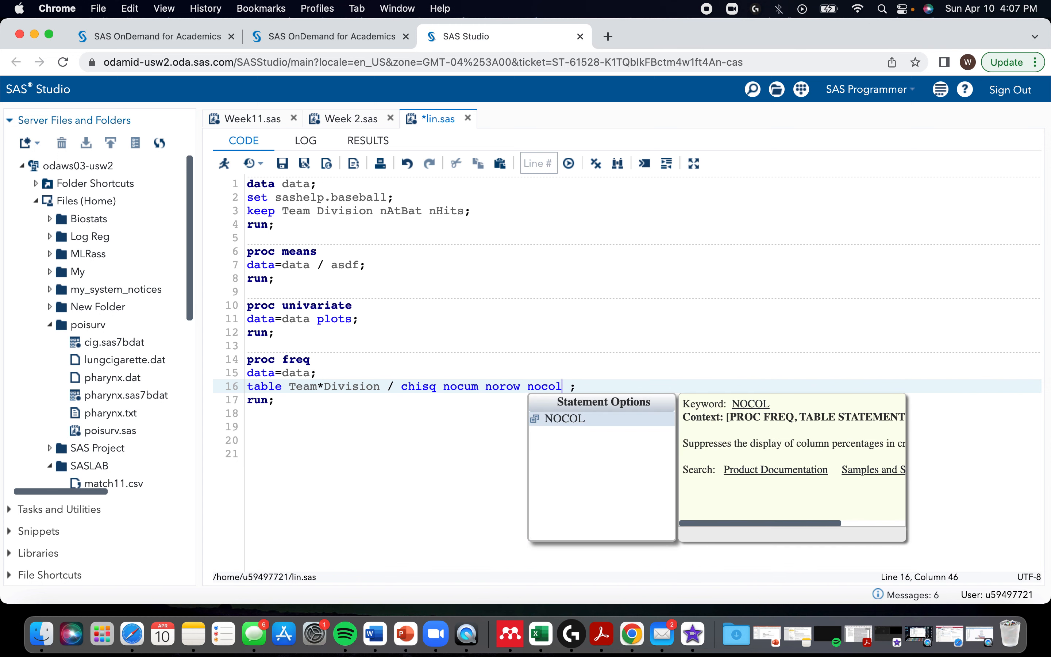
pyautogui.write('ercent')
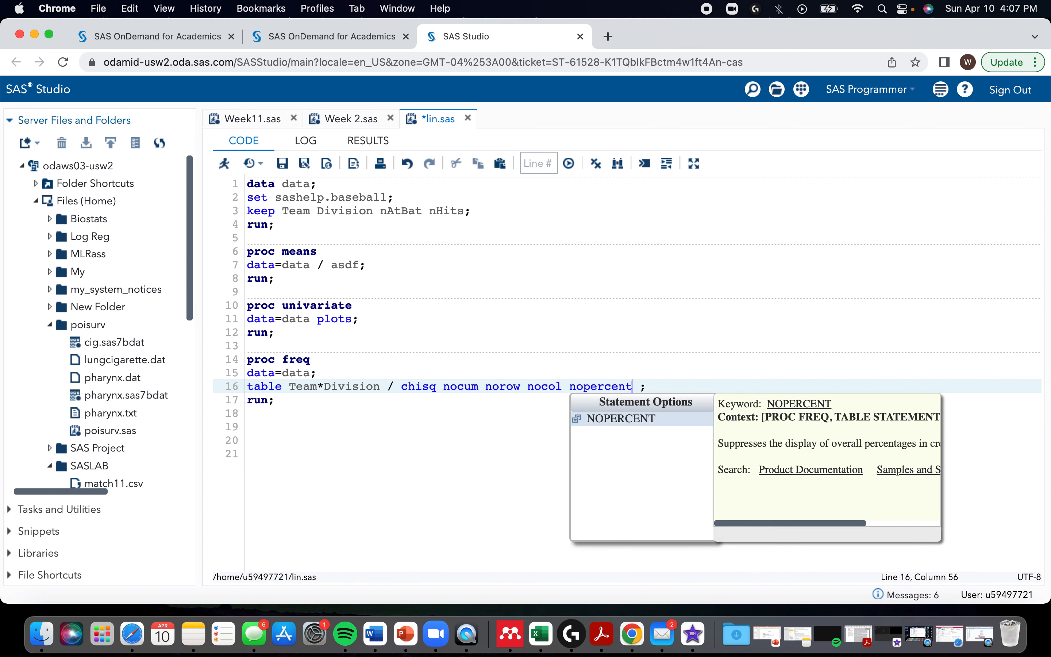
pyautogui.press('BackSpace')
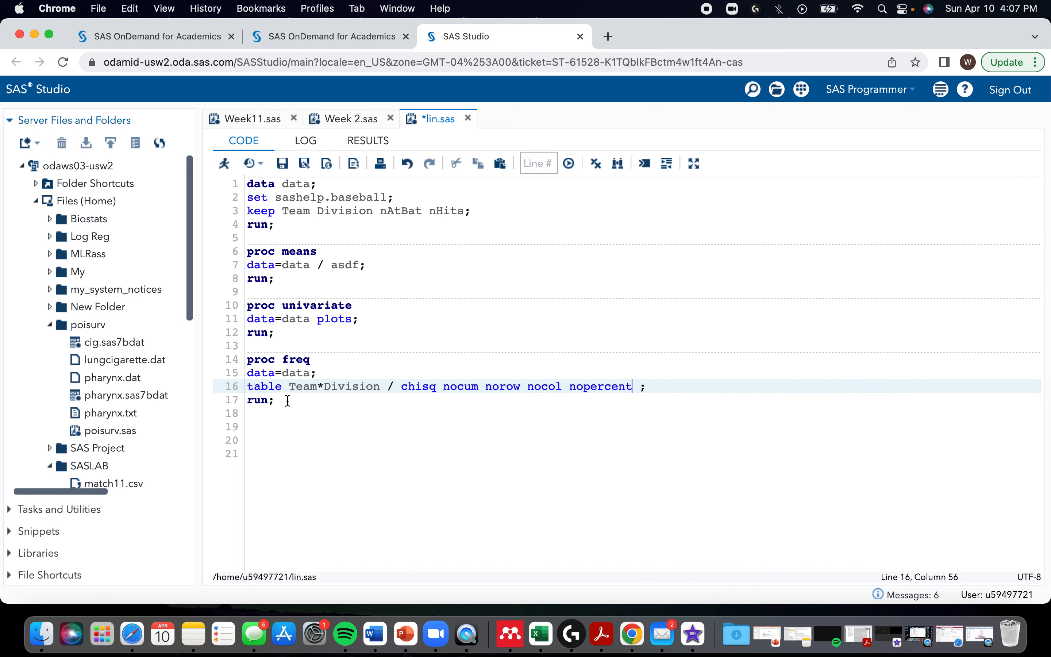
# Step: Run only the proc freq step and examine the Team by Division frequencies and the chi-square statistics
pyautogui.moveTo(288, 400); pyautogui.dragTo(245, 362)
pyautogui.press('F3')
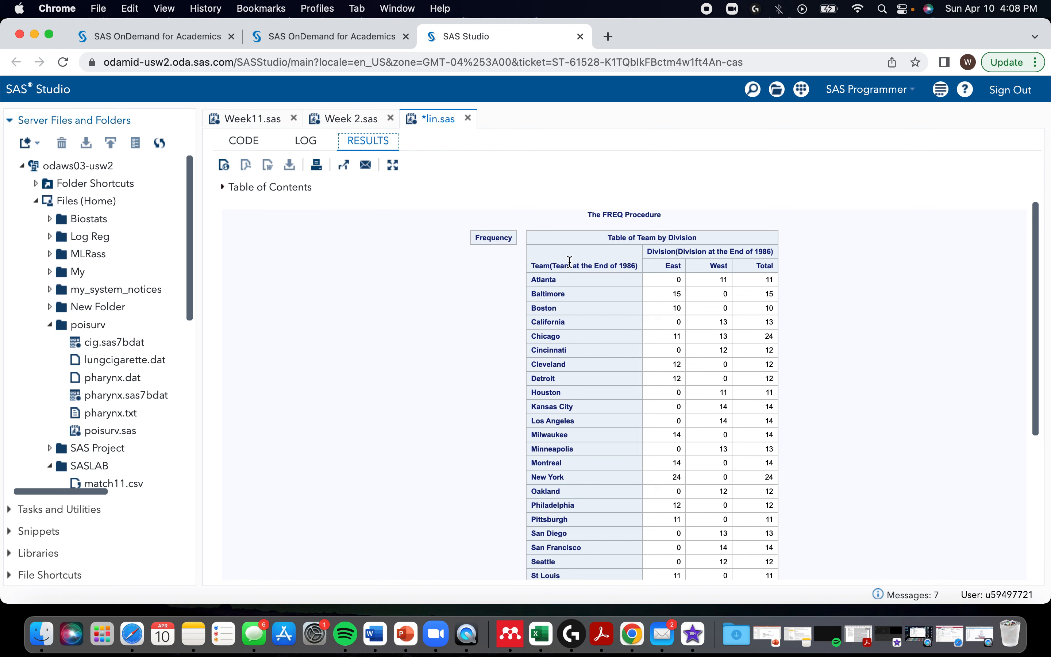
pyautogui.click(534, 279)
pyautogui.scroll(-5, 695, 295)
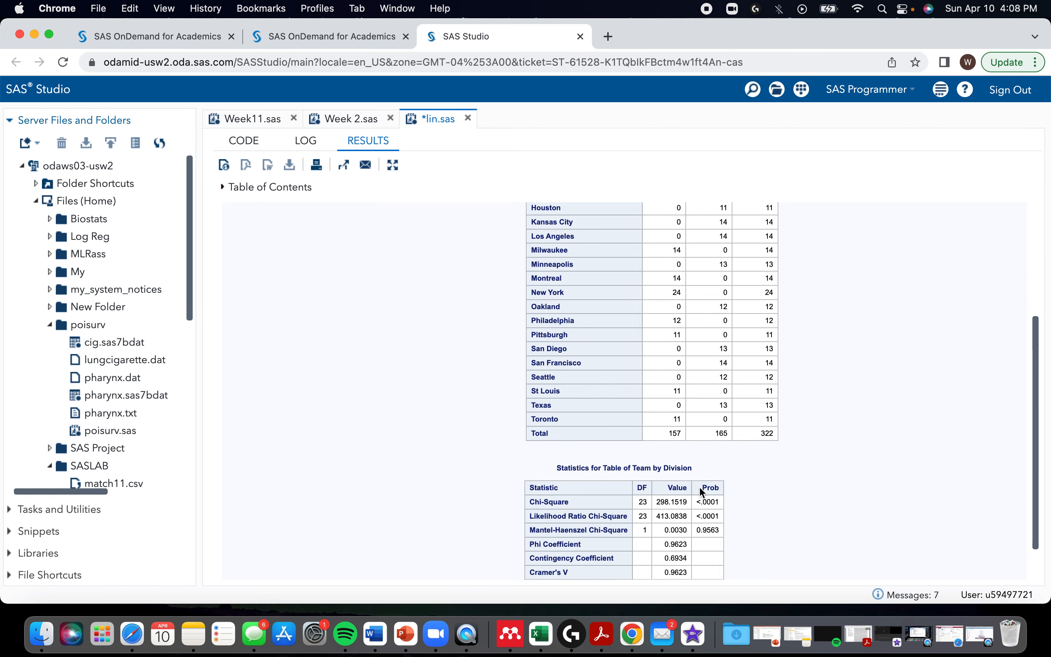
pyautogui.scroll(5, 617, 391)
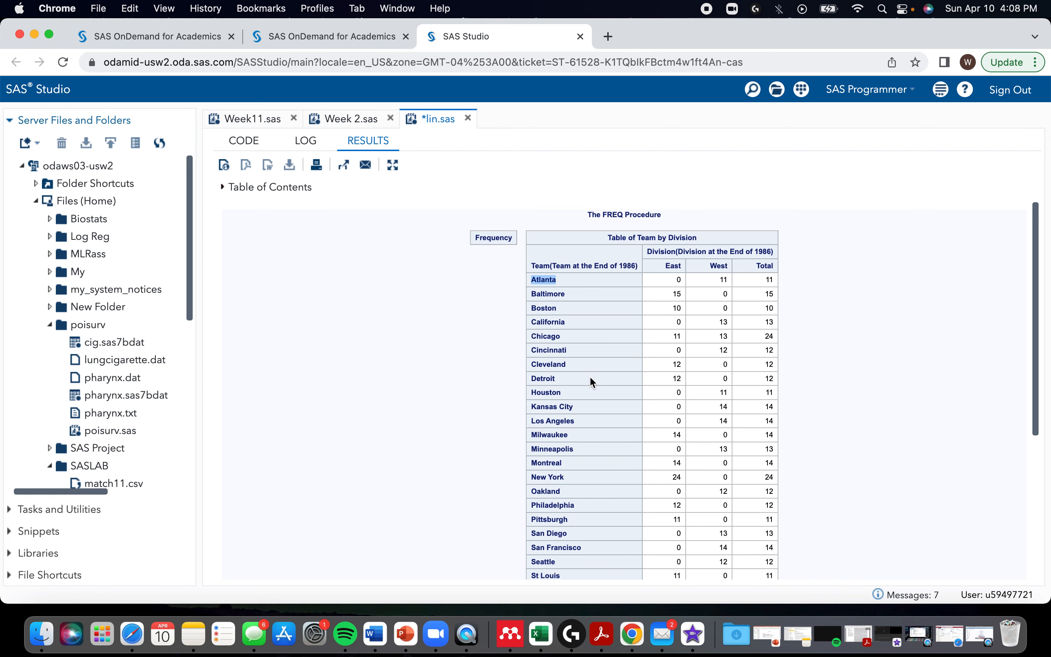
pyautogui.scroll(-1, 590, 378)
pyautogui.scroll(-1, 590, 374)
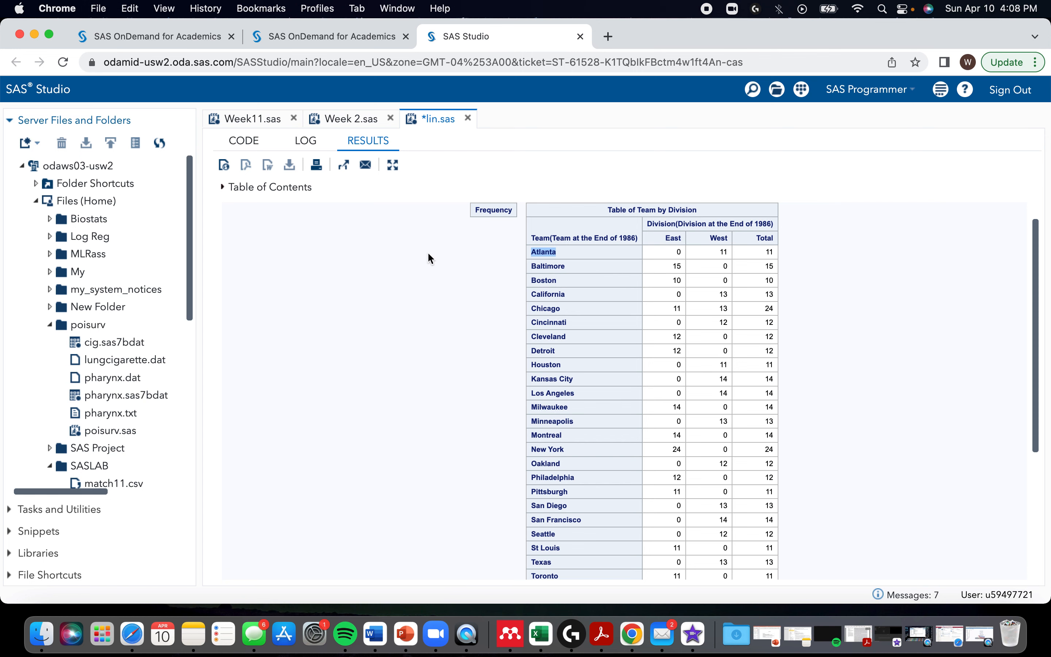
# Step: Insert the invalid option asdf before chisq in the table statement, run proc freq and read the log's list of valid options
pyautogui.click(244, 142)
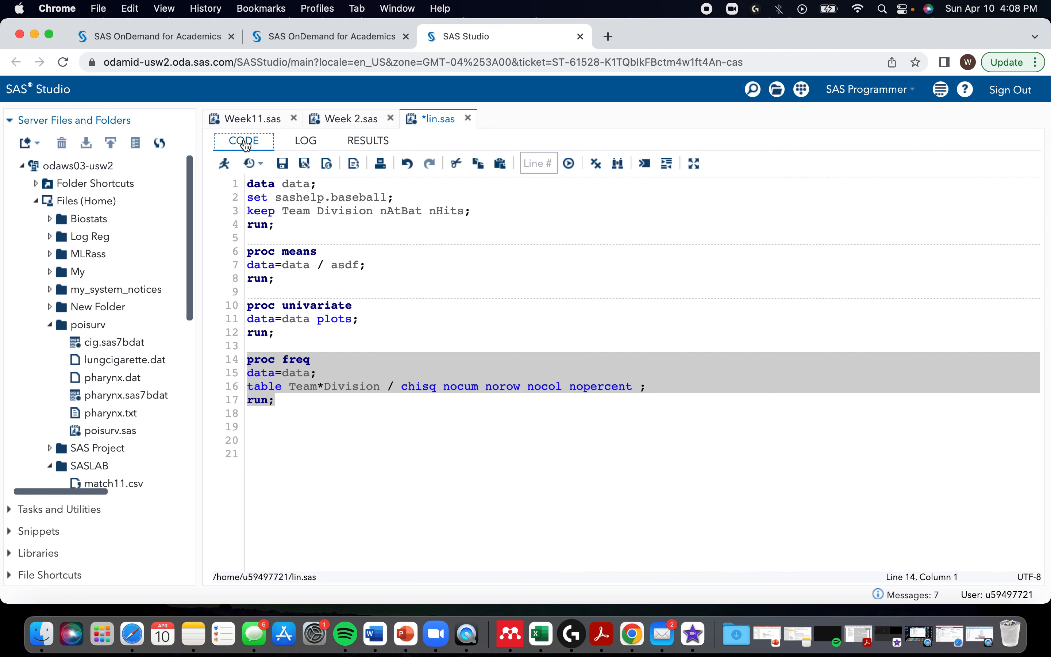
pyautogui.click(450, 384)
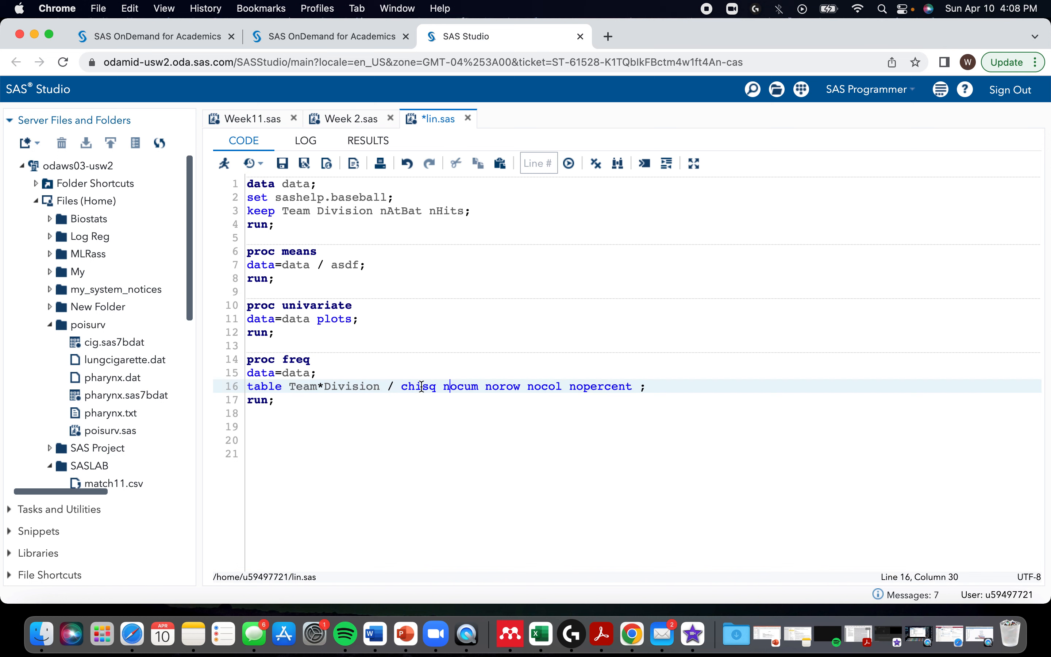
pyautogui.click(402, 386)
pyautogui.write('asdf')
pyautogui.moveTo(336, 410); pyautogui.dragTo(245, 360)
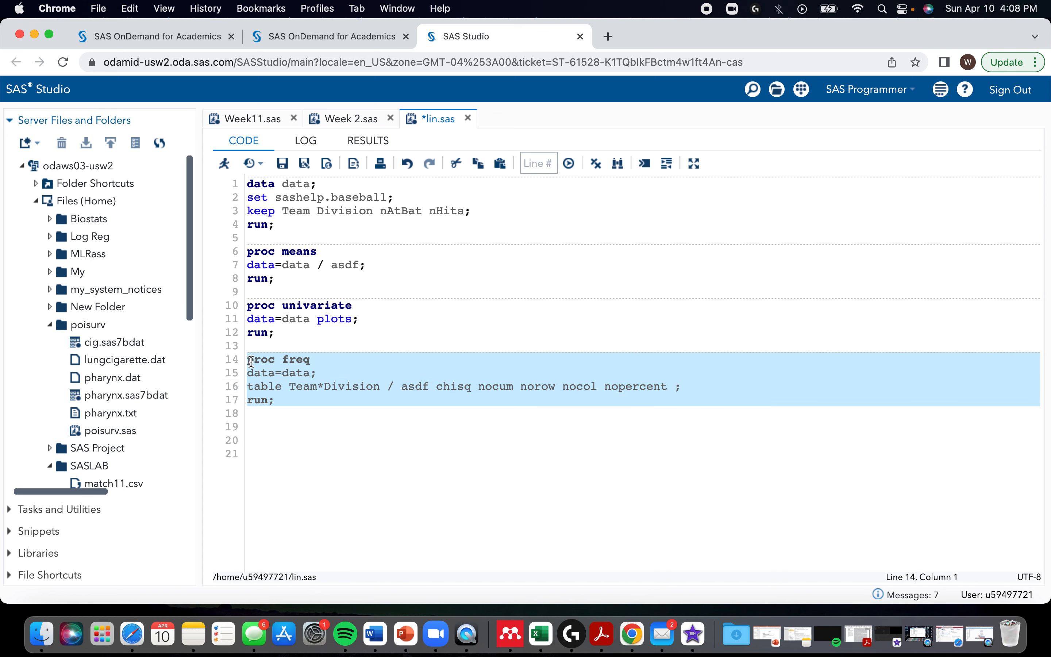
pyautogui.press('F3')
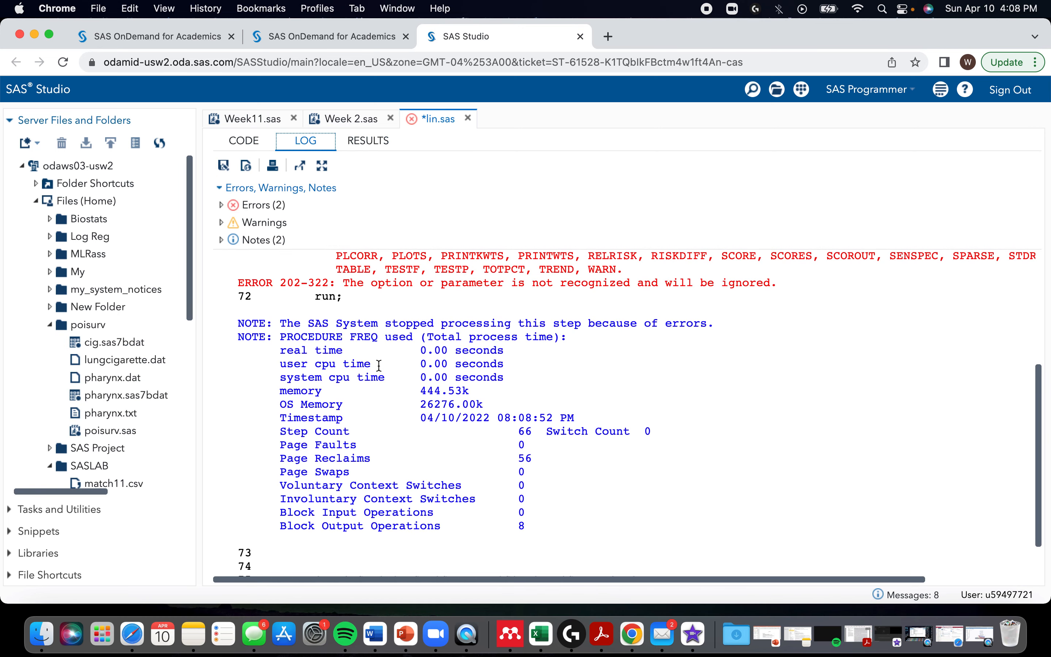
pyautogui.scroll(3, 379, 366)
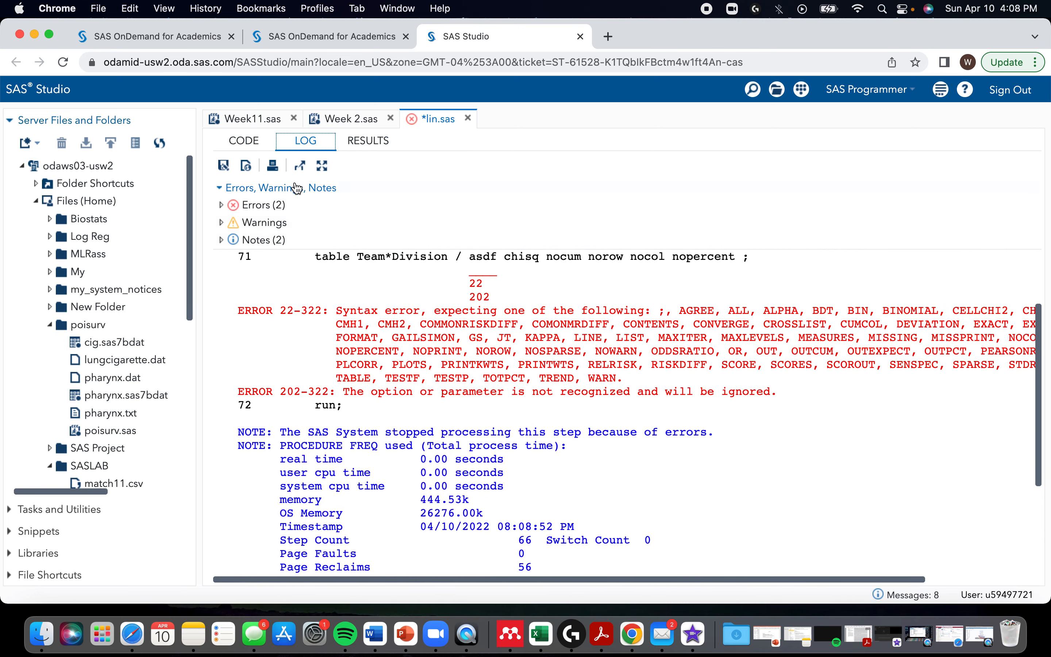
# Step: Add a proc corr step with data=data; and run; below the proc freq step in the program
pyautogui.click(244, 145)
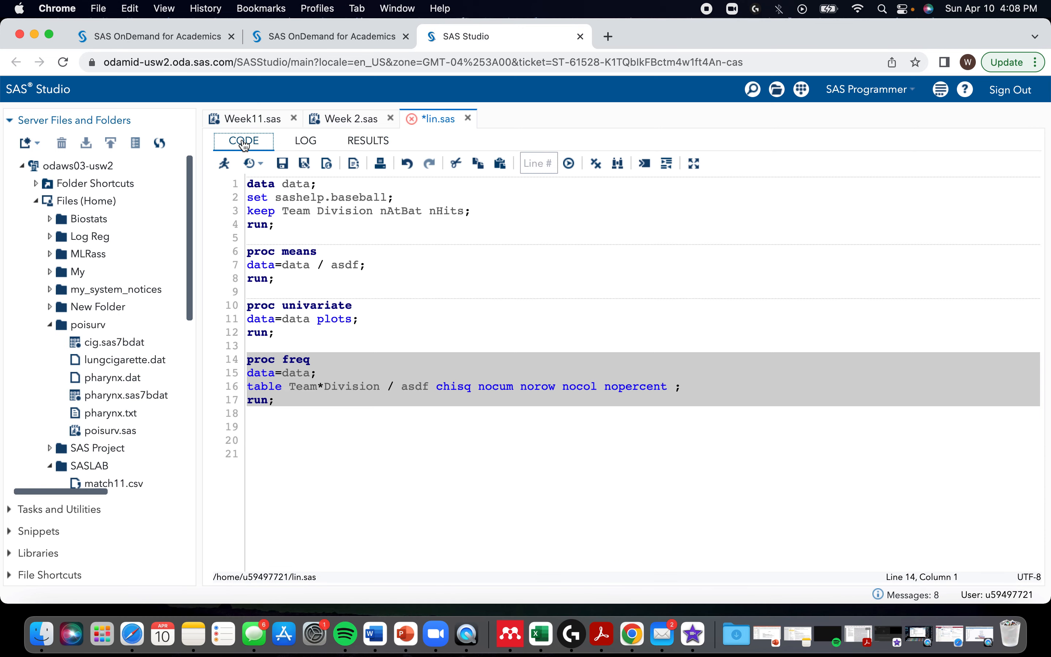
pyautogui.click(312, 400)
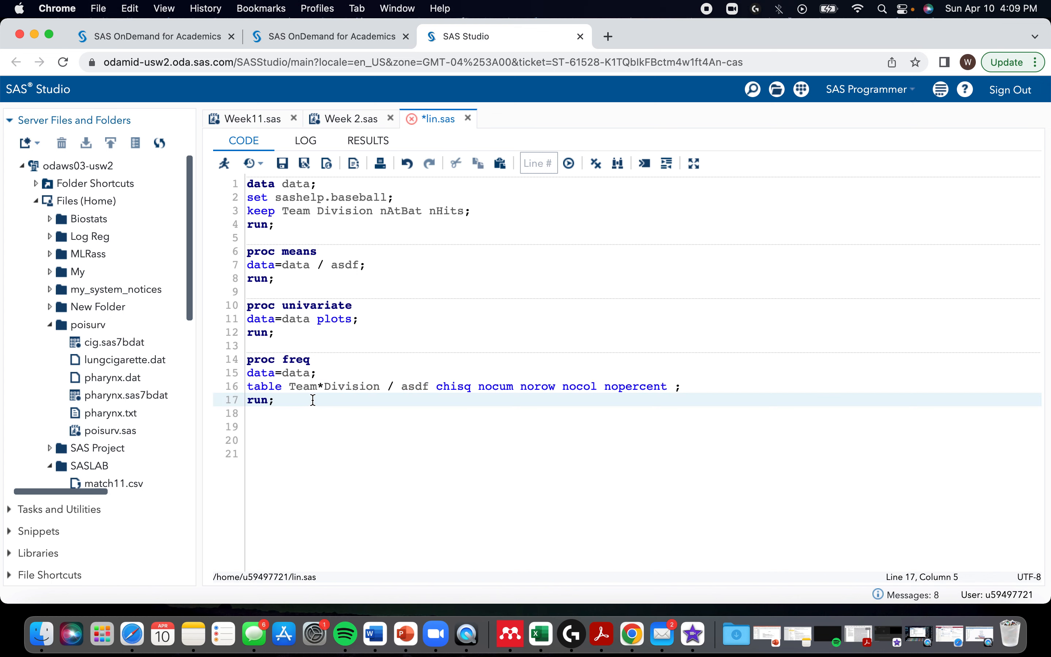
pyautogui.press('Return')
pyautogui.press('Return')
pyautogui.write('proc cop')
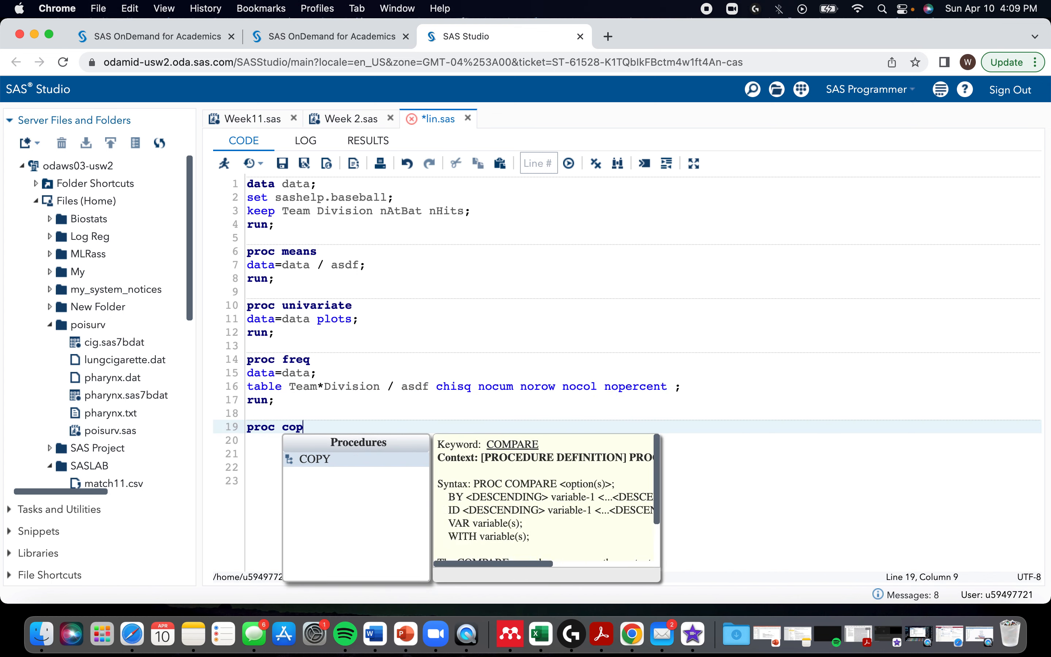
pyautogui.press('BackSpace')
pyautogui.write('rr')
pyautogui.press('Return')
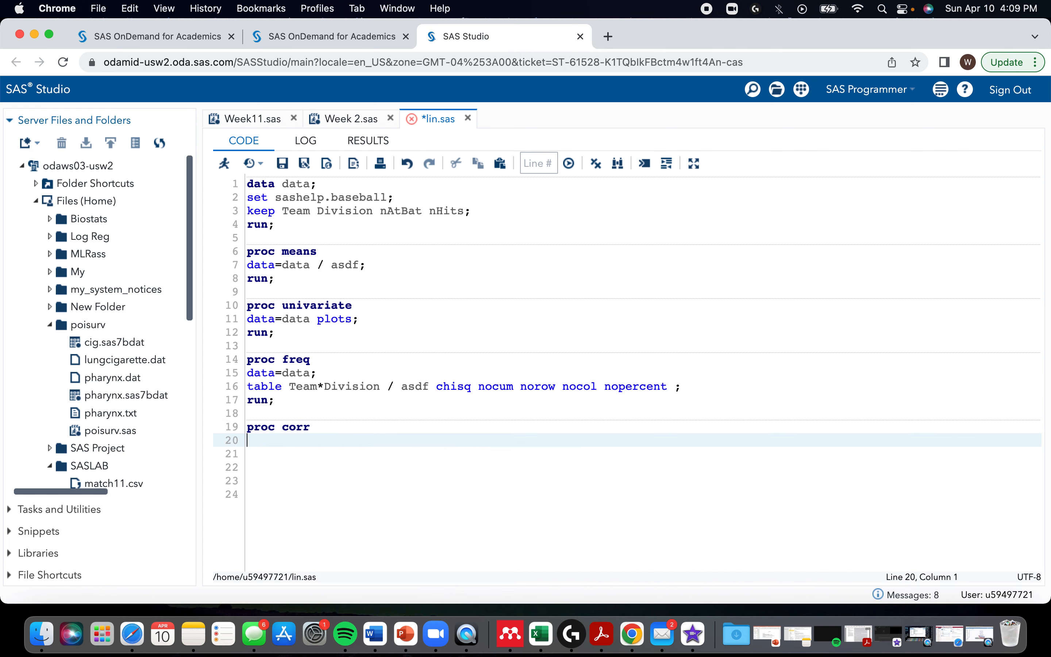
pyautogui.write('data=data')
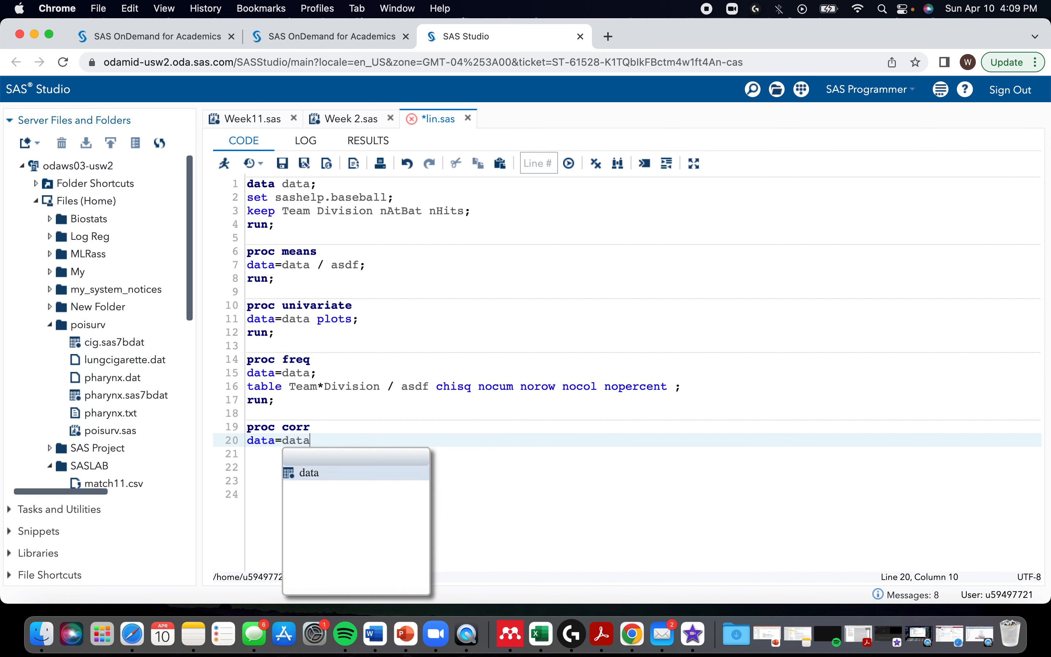
pyautogui.write(';')
pyautogui.press('Return')
pyautogui.write('run;')
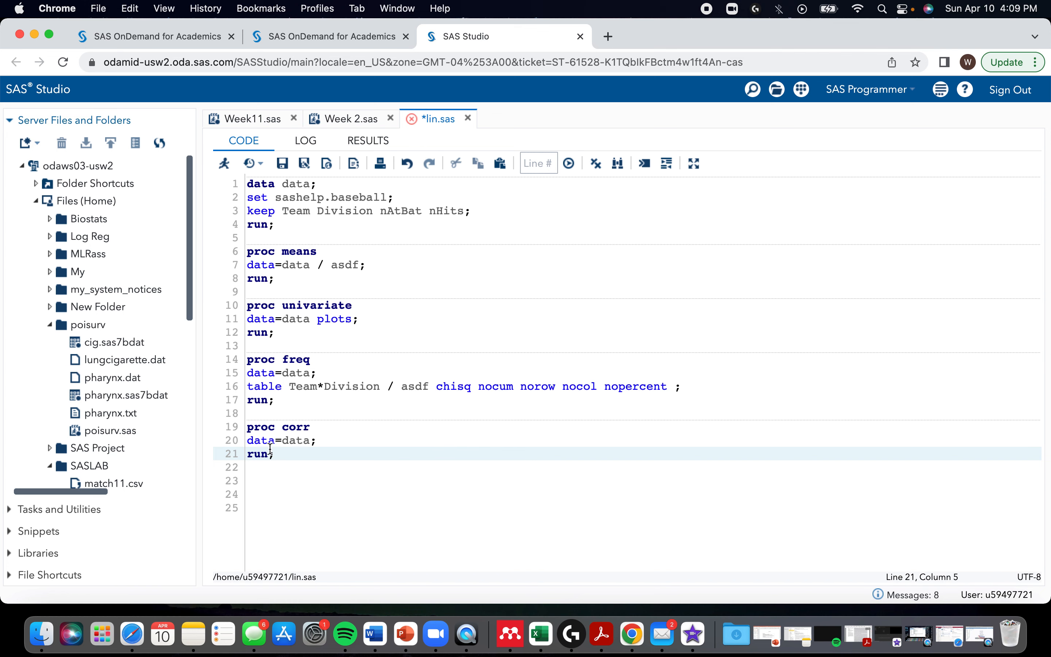
# Step: Run only the proc corr step and examine the Pearson correlation coefficients for nAtBat and nHits
pyautogui.moveTo(274, 454); pyautogui.dragTo(243, 433)
pyautogui.press('F3')
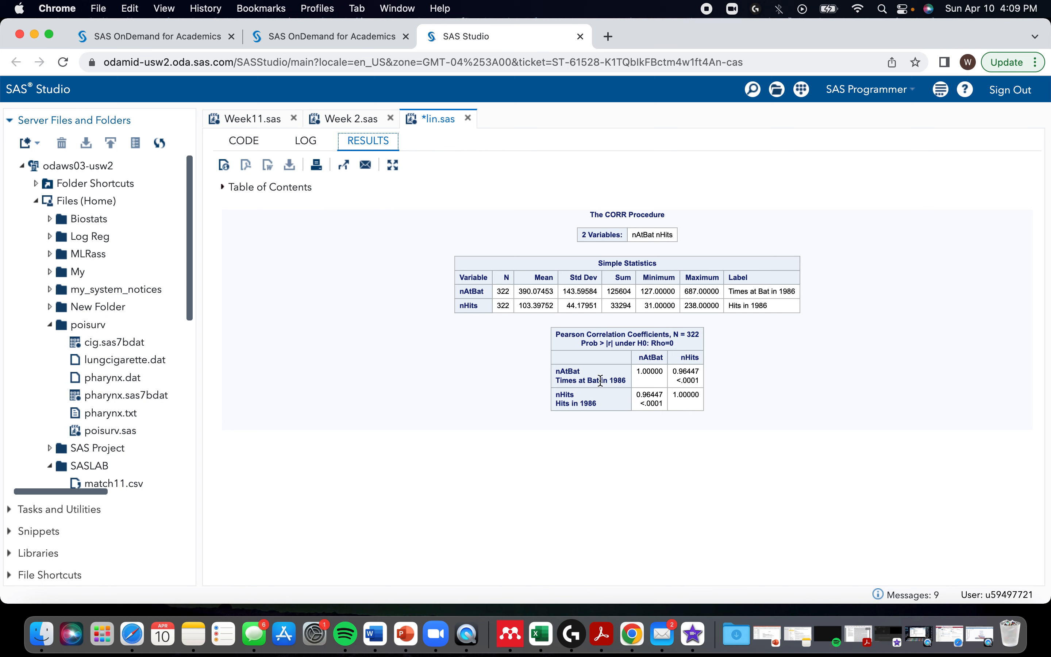
pyautogui.moveTo(640, 357); pyautogui.dragTo(652, 358)
# Step: Add the statement by Team; to the proc corr step, between its data=data; line and run;
pyautogui.click(246, 142)
pyautogui.click(293, 404)
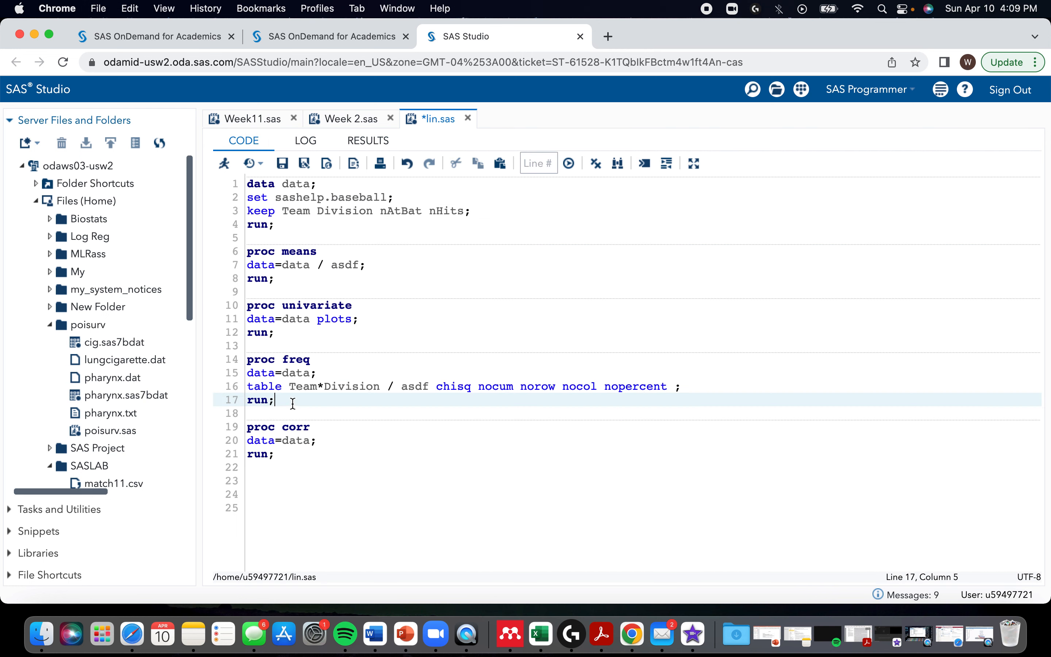
pyautogui.click(319, 441)
pyautogui.press('Return')
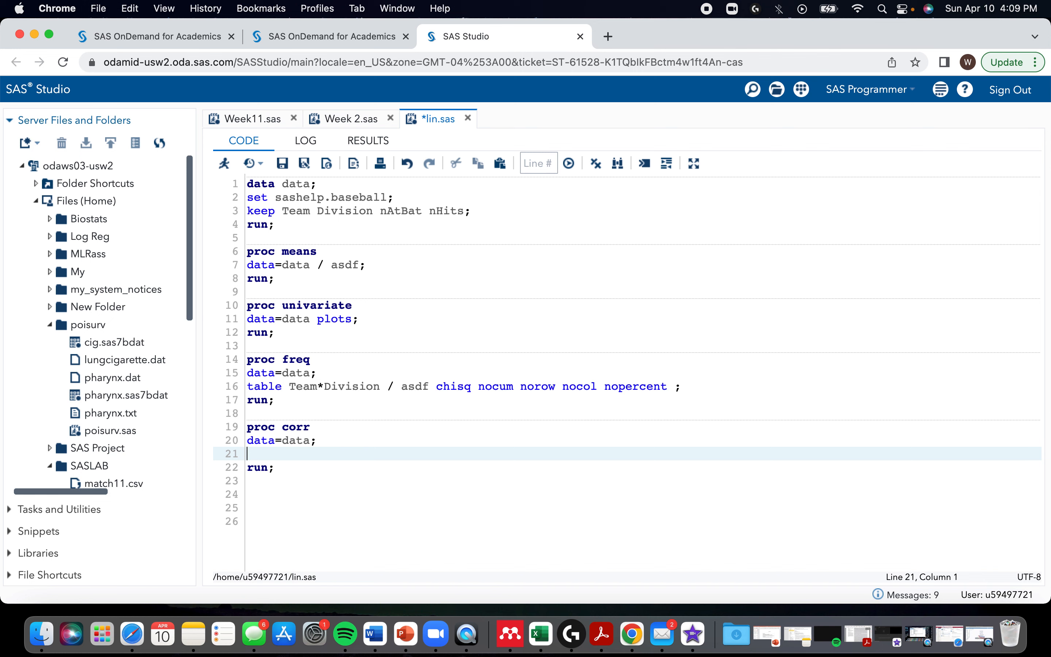
pyautogui.write('by ')
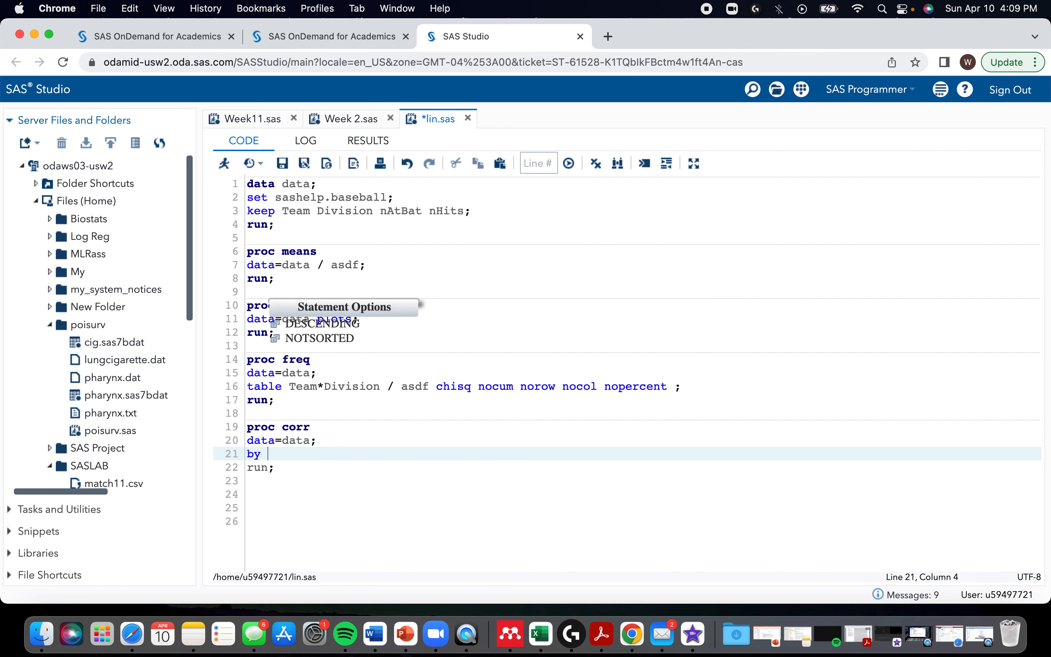
pyautogui.write('Team')
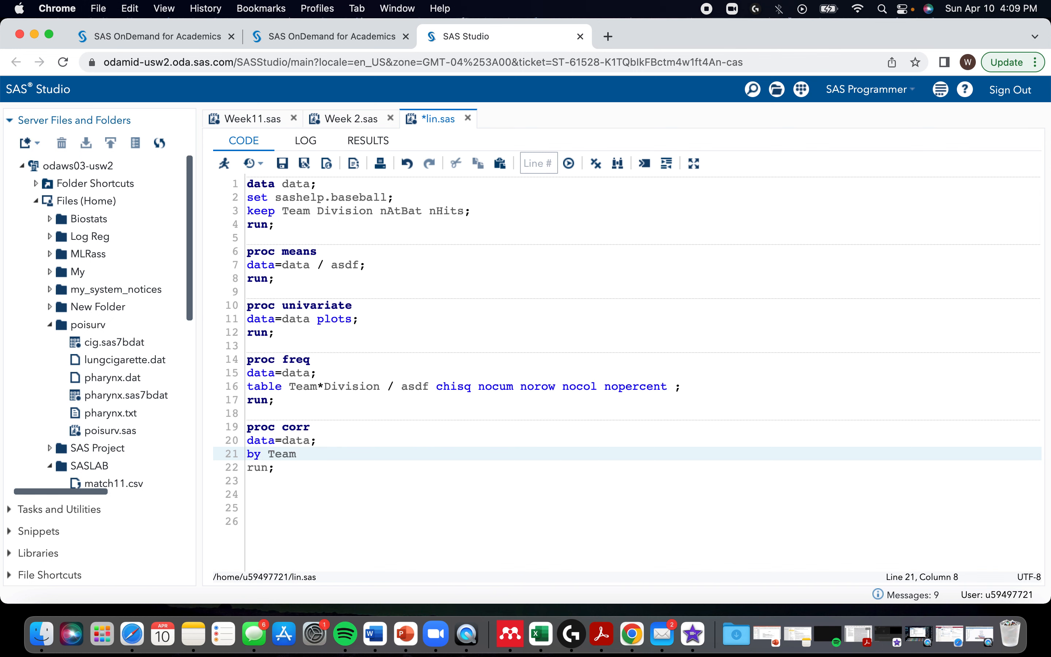
pyautogui.write(';')
# Step: Insert a proc sort step with data=data;, by Team; and run; between the proc freq and proc corr steps
pyautogui.click(286, 403)
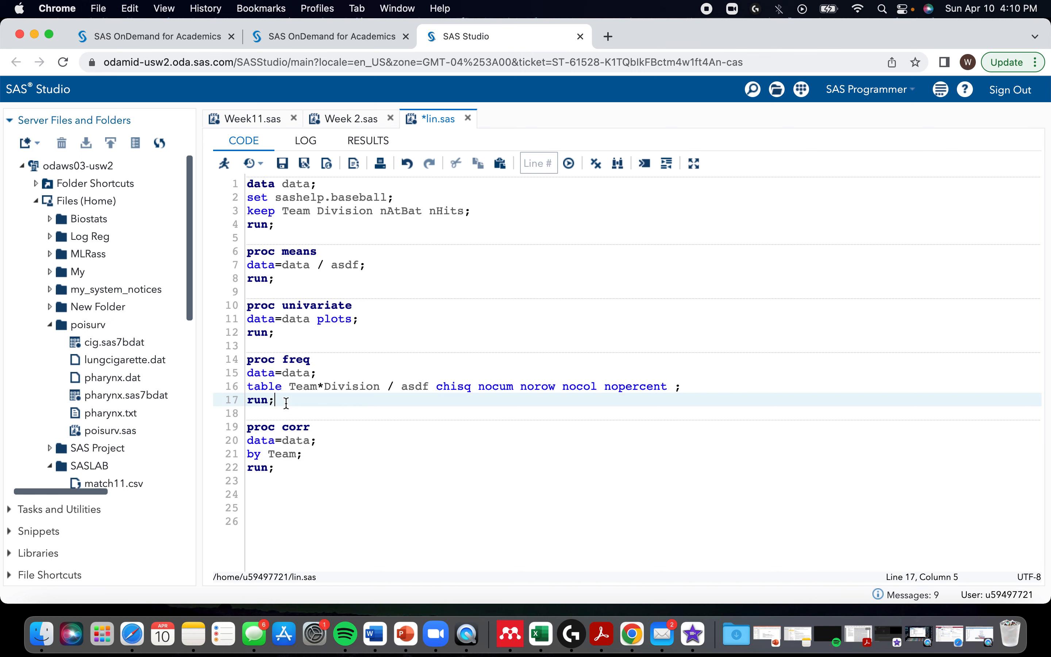
pyautogui.press('Return')
pyautogui.press('Return')
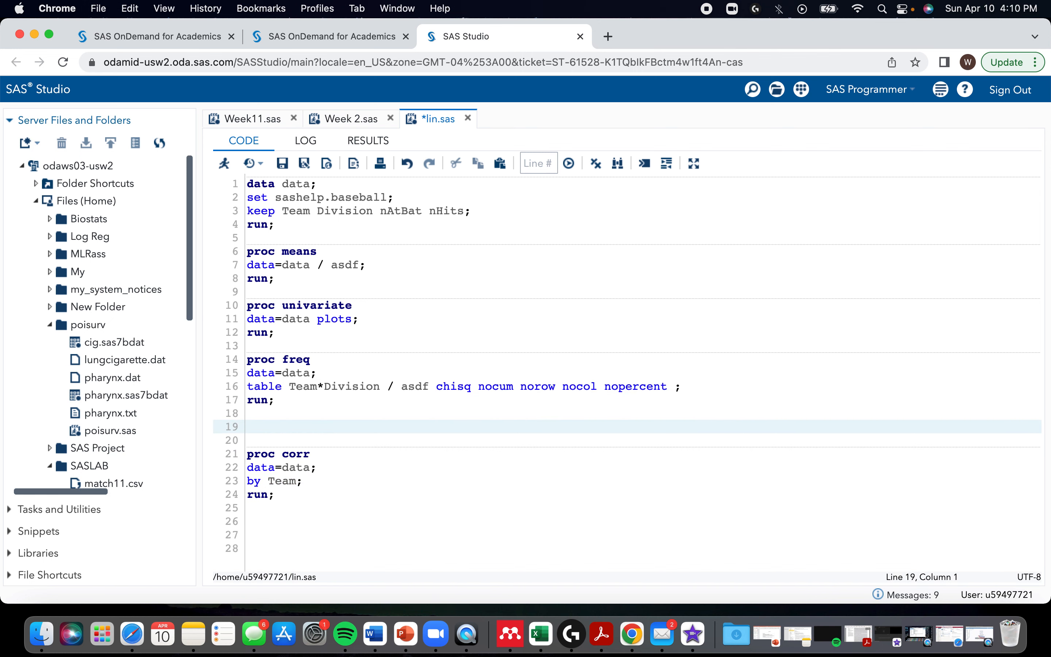
pyautogui.write('proc sort')
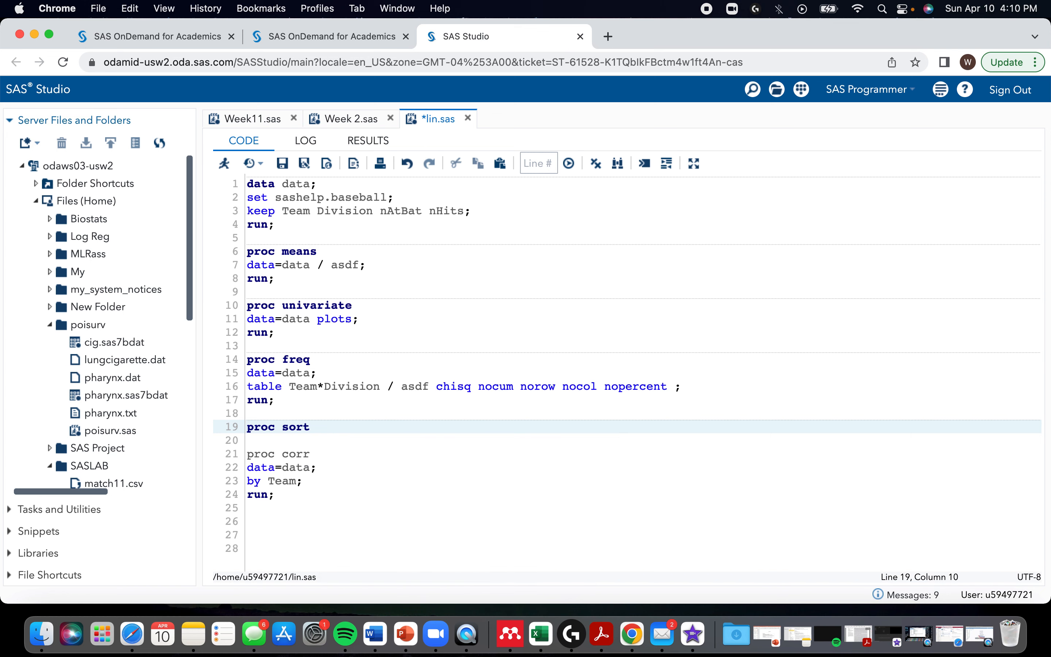
pyautogui.press('Return')
pyautogui.write('data')
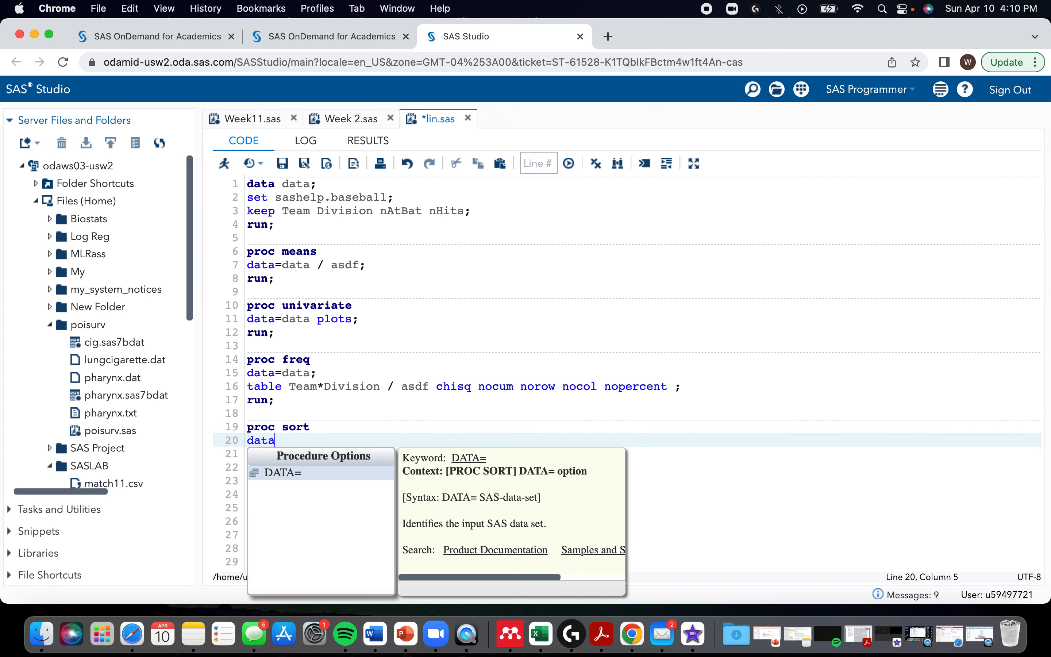
pyautogui.write('=data;')
pyautogui.press('Return')
pyautogui.write('by ')
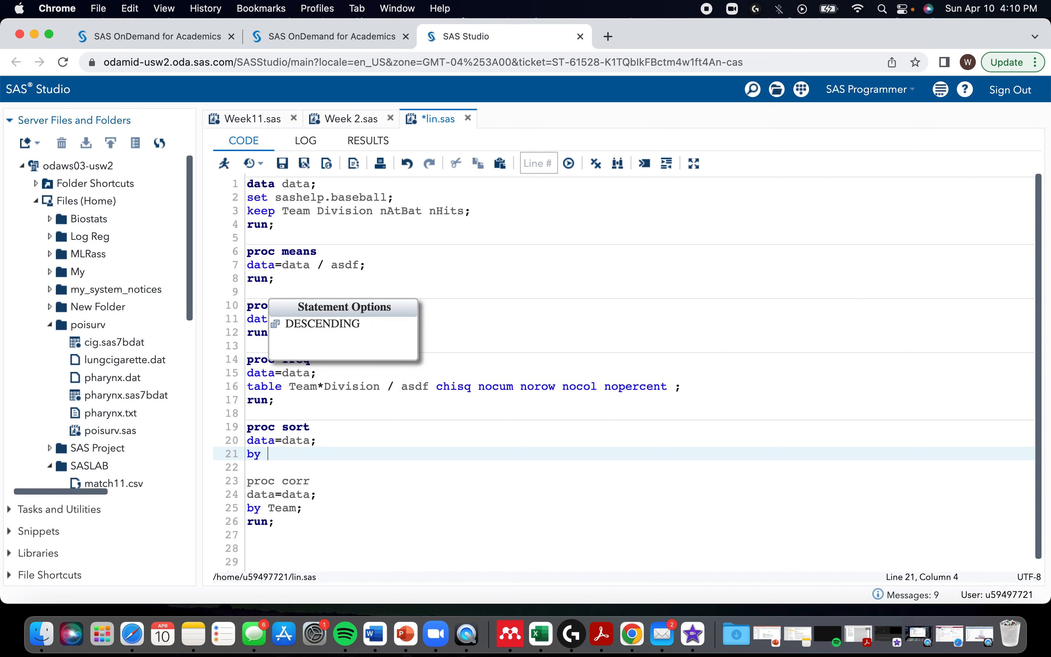
pyautogui.write('Team;')
pyautogui.press('Return')
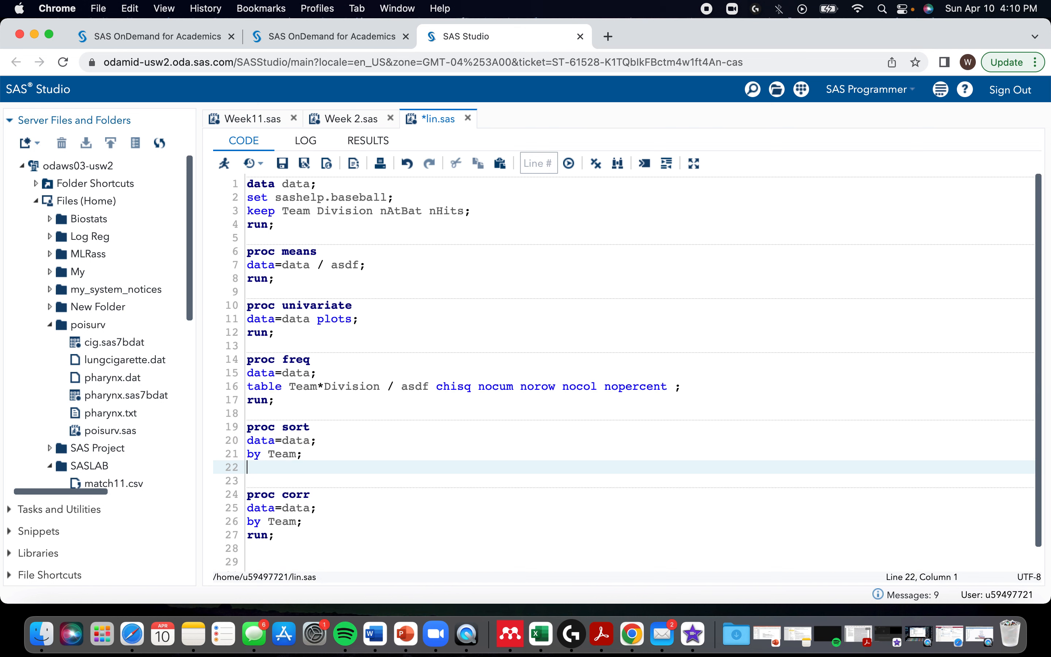
pyautogui.write('run;')
# Step: Run only the proc sort step to order the data by Team, followed by only the proc corr step
pyautogui.moveTo(290, 470); pyautogui.dragTo(241, 429)
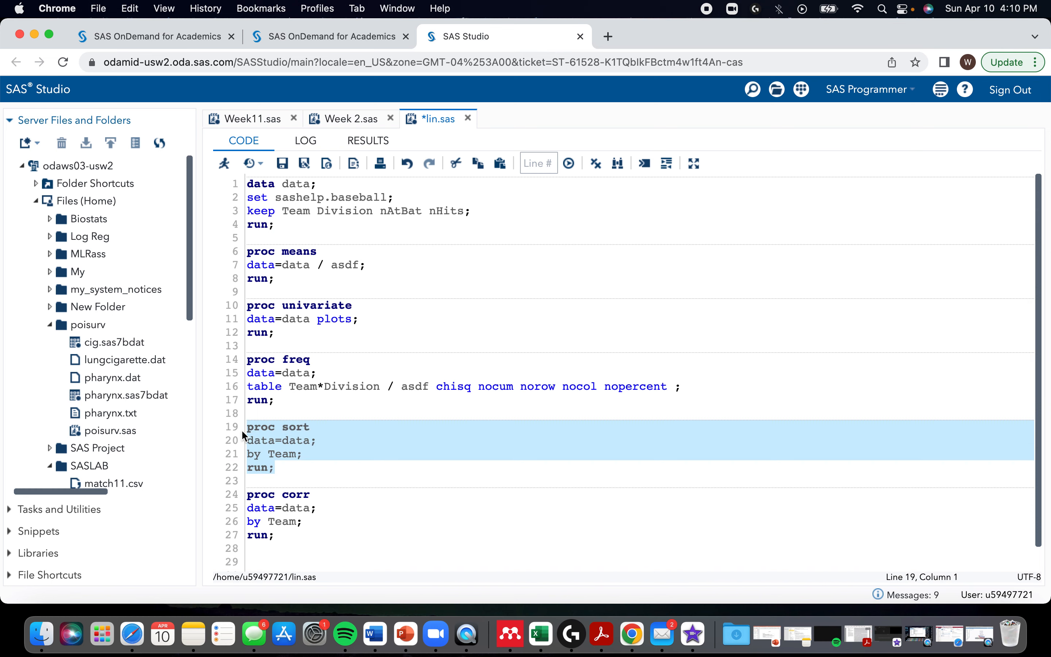
pyautogui.press('F3')
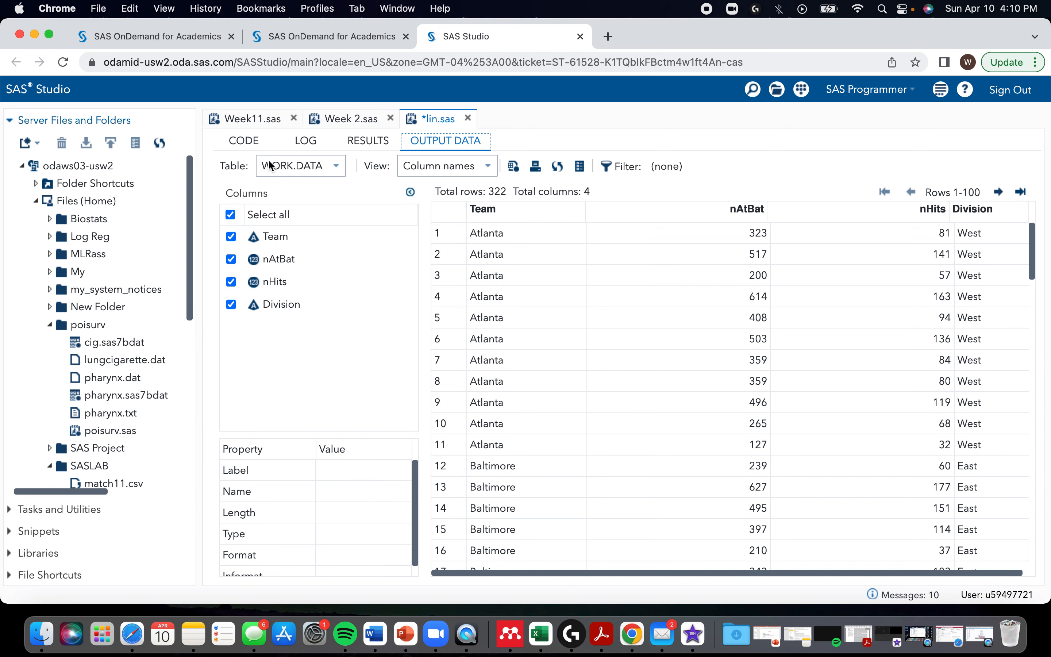
pyautogui.click(244, 141)
pyautogui.moveTo(283, 534); pyautogui.dragTo(242, 499)
pyautogui.press('F3')
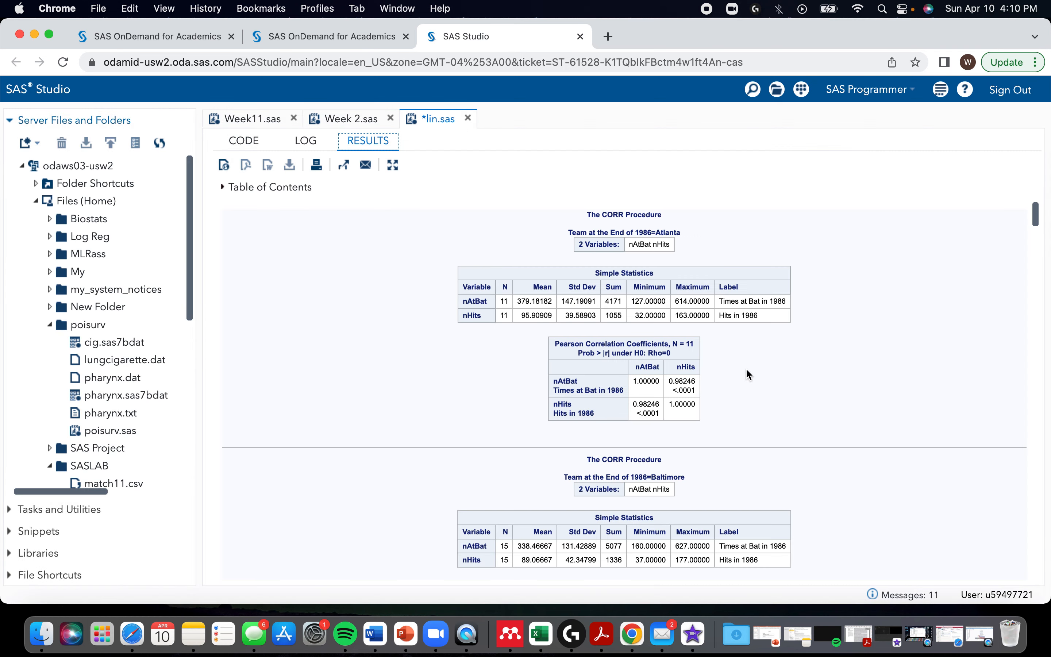
# Step: Examine the simple statistics and Pearson correlation tables of nAtBat and nHits for the individual teams
pyautogui.scroll(-5, 729, 440)
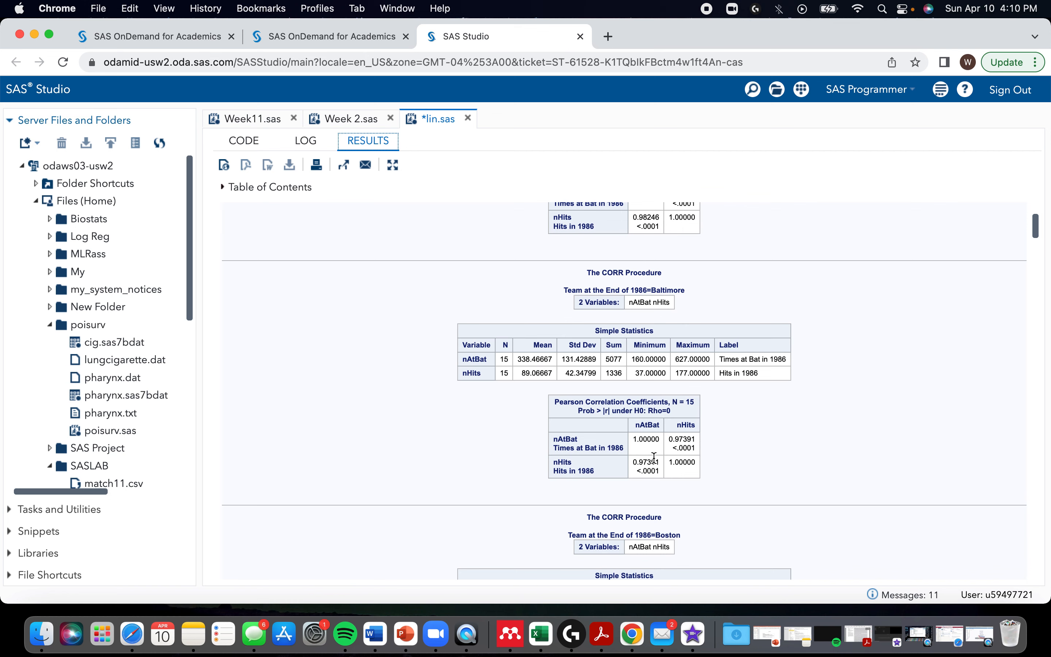
pyautogui.scroll(-6, 654, 458)
pyautogui.scroll(-6, 733, 436)
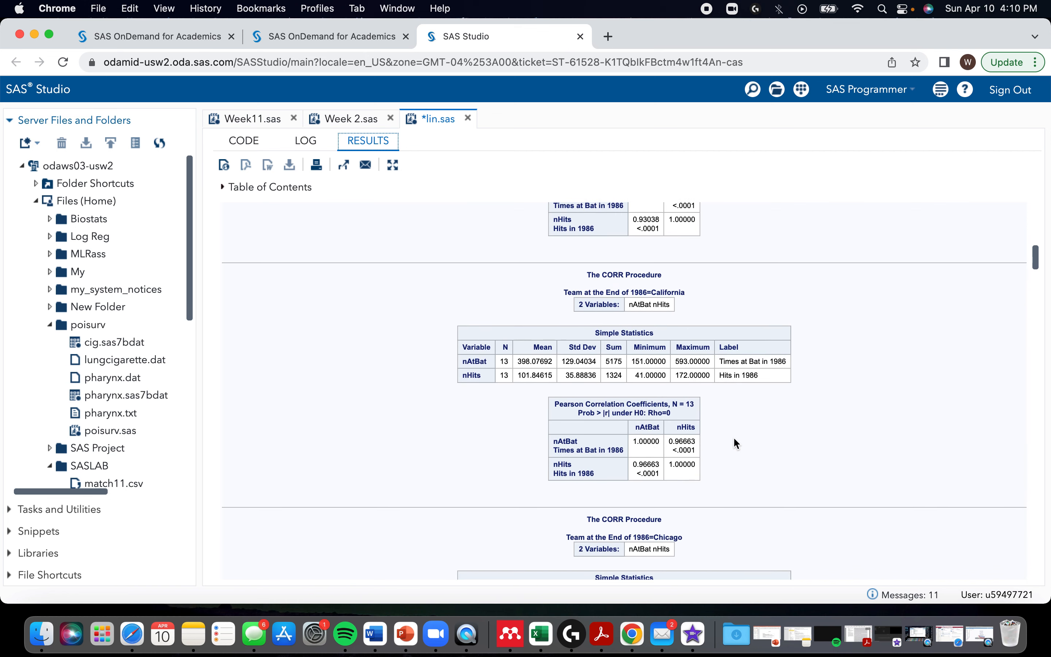
pyautogui.scroll(-3, 733, 437)
pyautogui.scroll(-7, 700, 419)
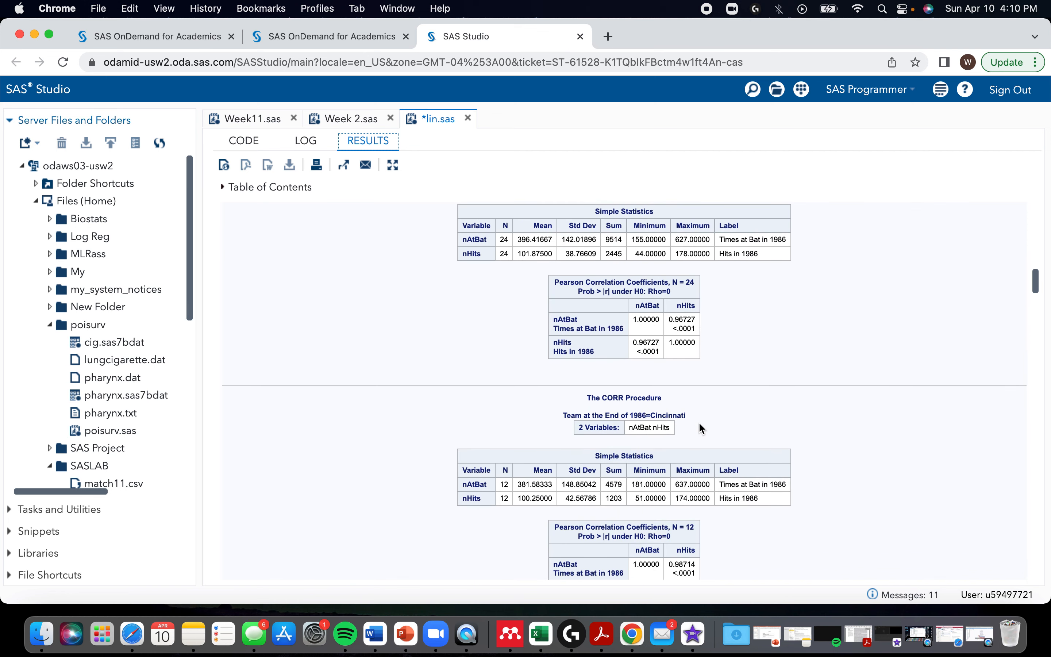
pyautogui.scroll(2, 698, 427)
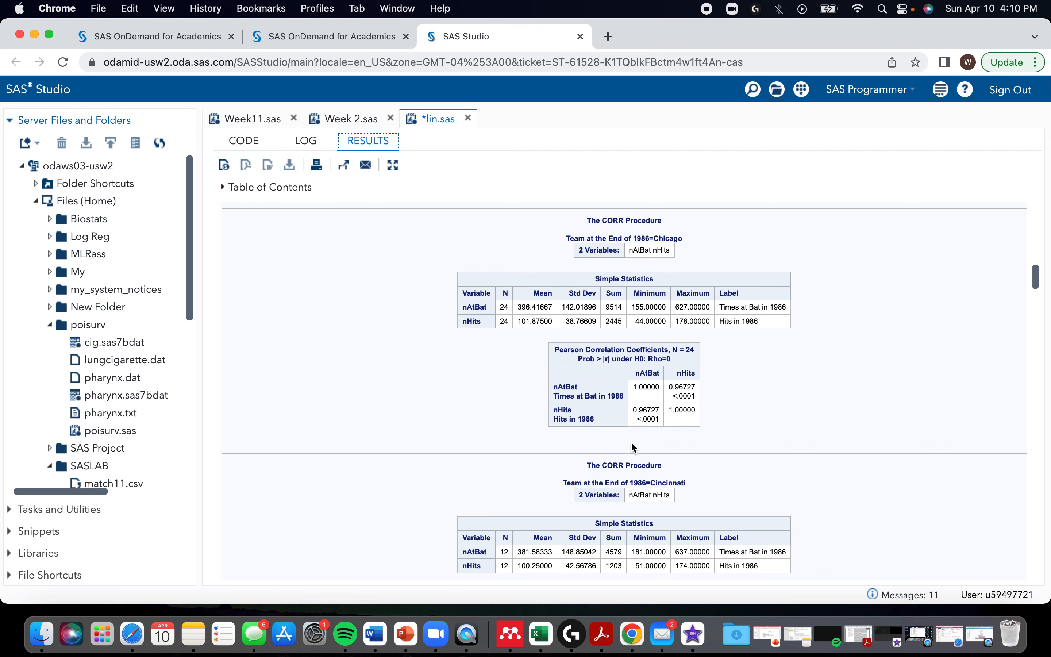
pyautogui.scroll(15, 630, 443)
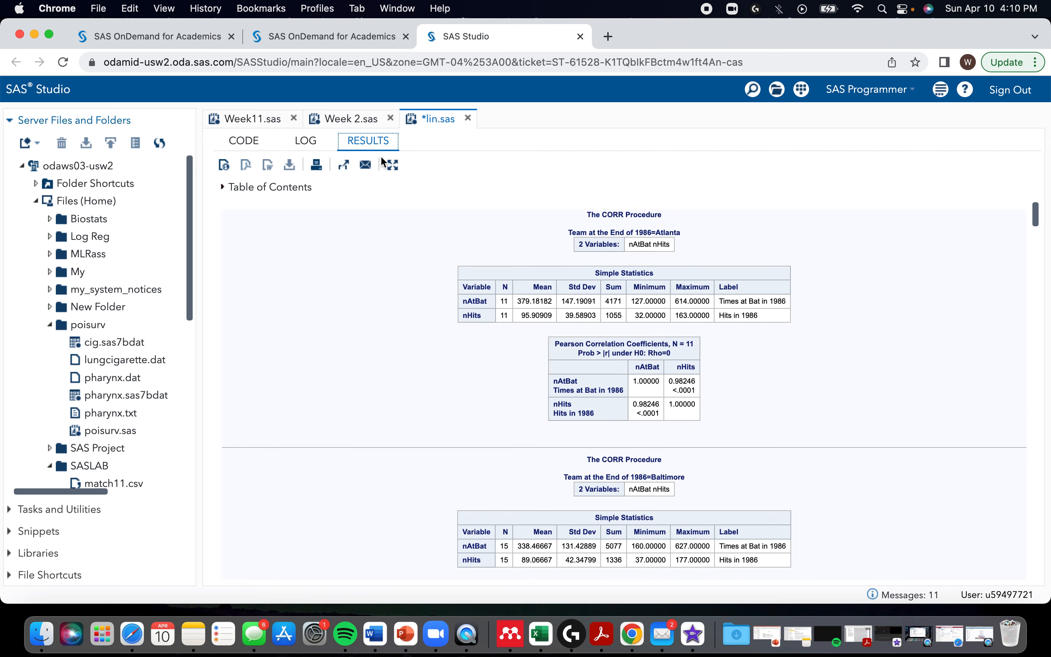
pyautogui.click(235, 142)
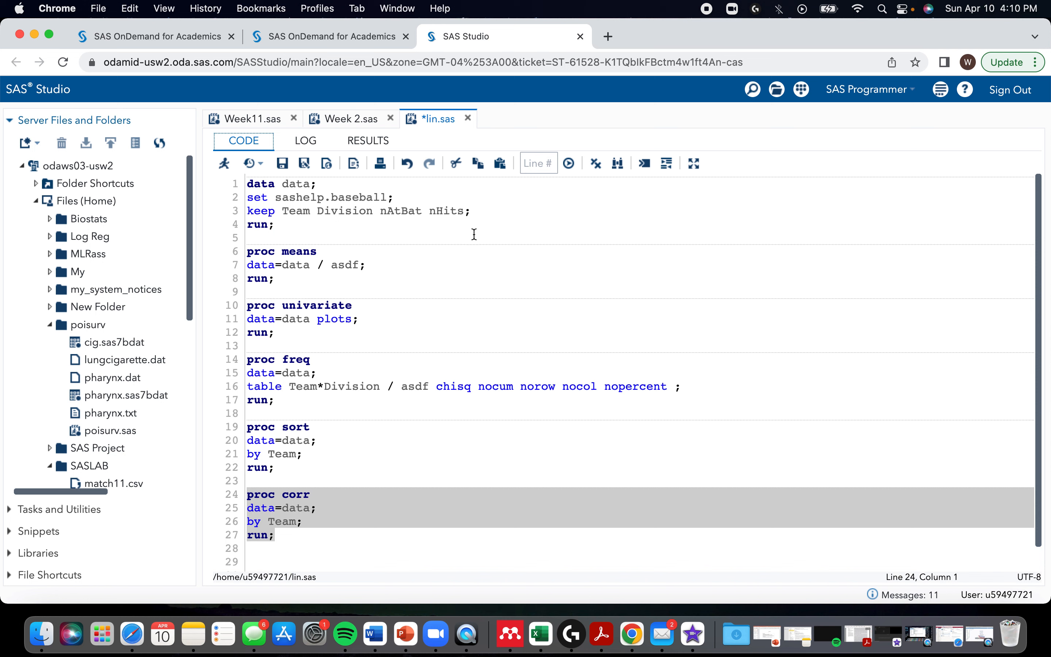
pyautogui.moveTo(429, 216); pyautogui.dragTo(465, 216)
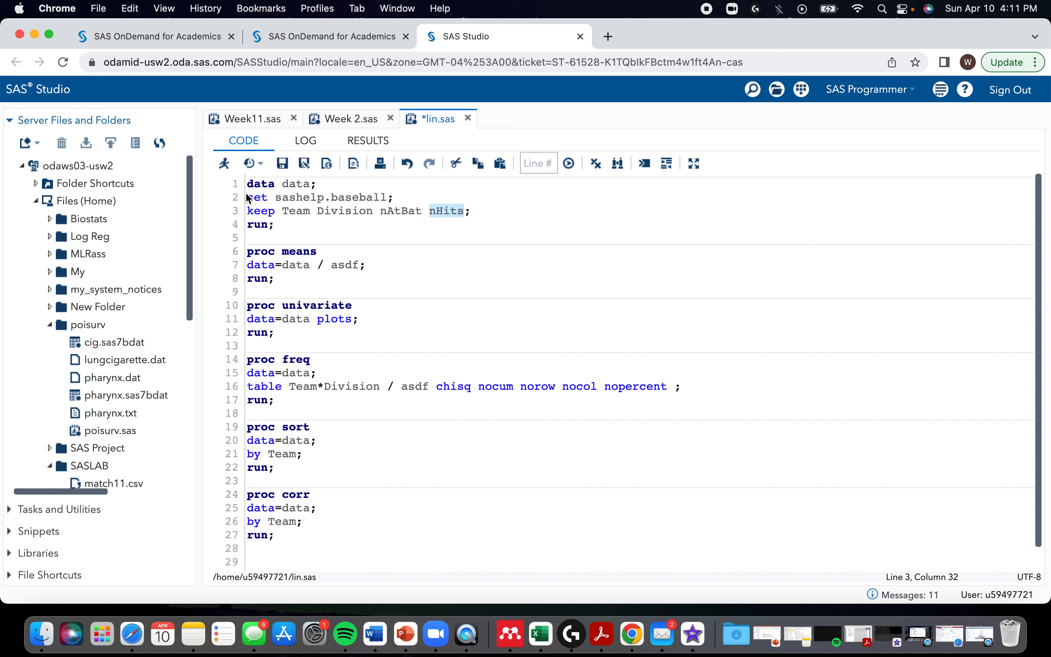
pyautogui.click(432, 210)
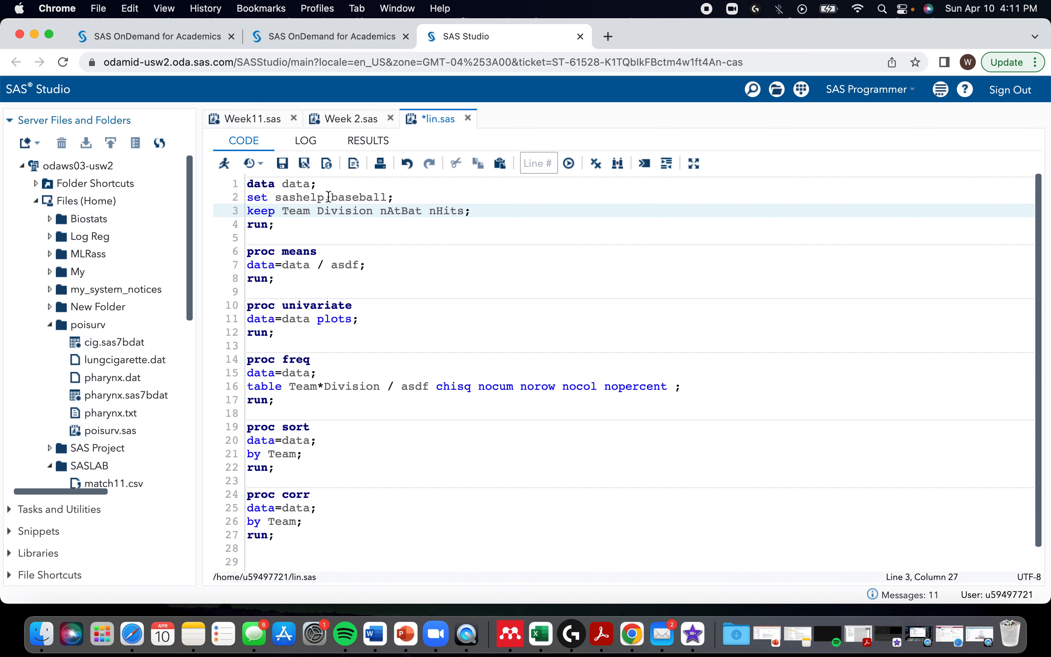
pyautogui.moveTo(281, 212); pyautogui.dragTo(310, 211)
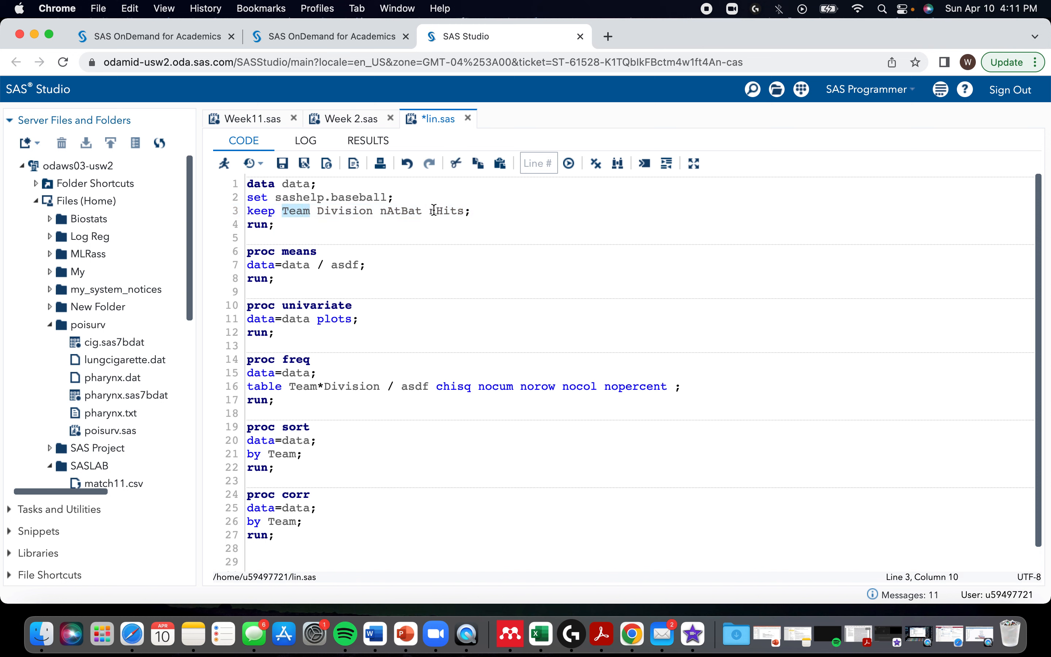